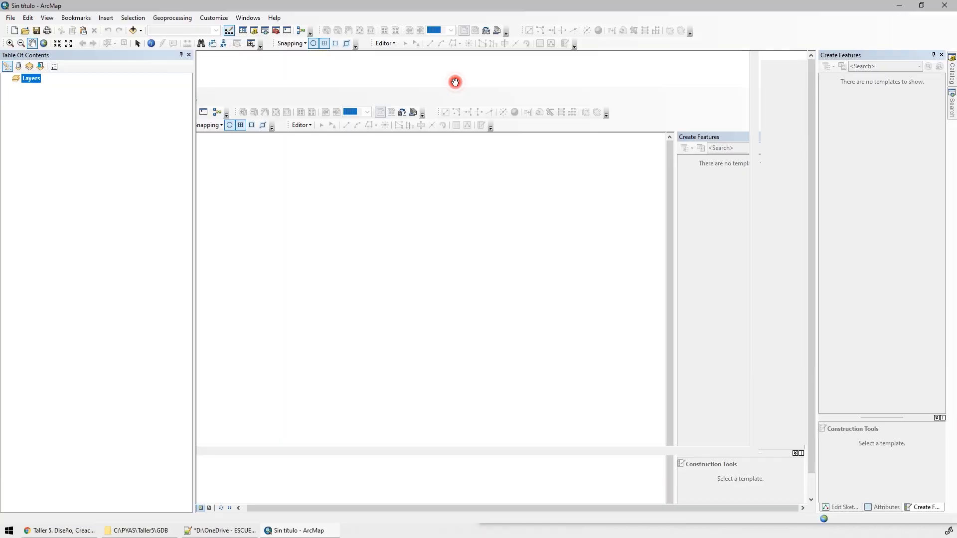
Auto-hide the Create Features pane and add the whole Proyecto feature dataset from GDB.mdb to the map
{"action": "left_click", "coordinate": [933, 54]}
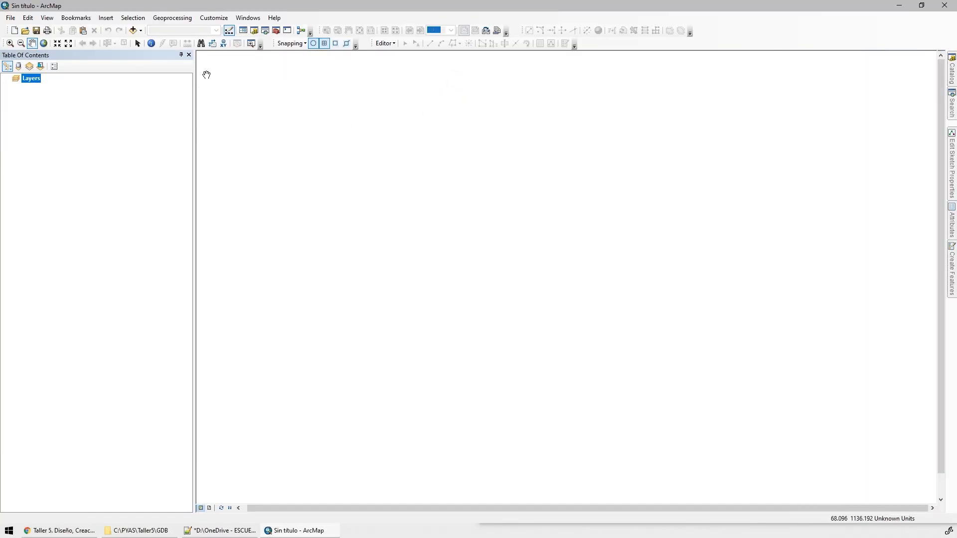
{"action": "left_click", "coordinate": [132, 30]}
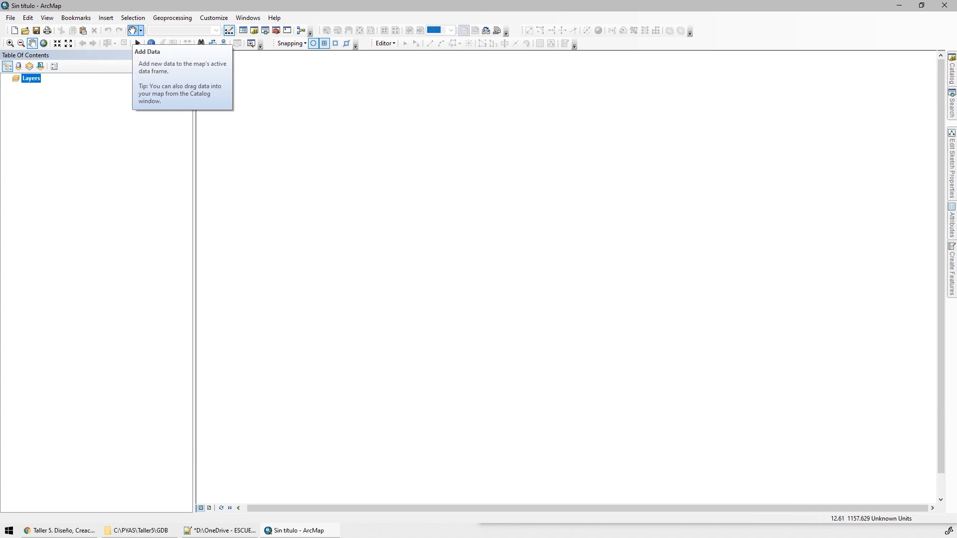
{"action": "double_click", "coordinate": [376, 221]}
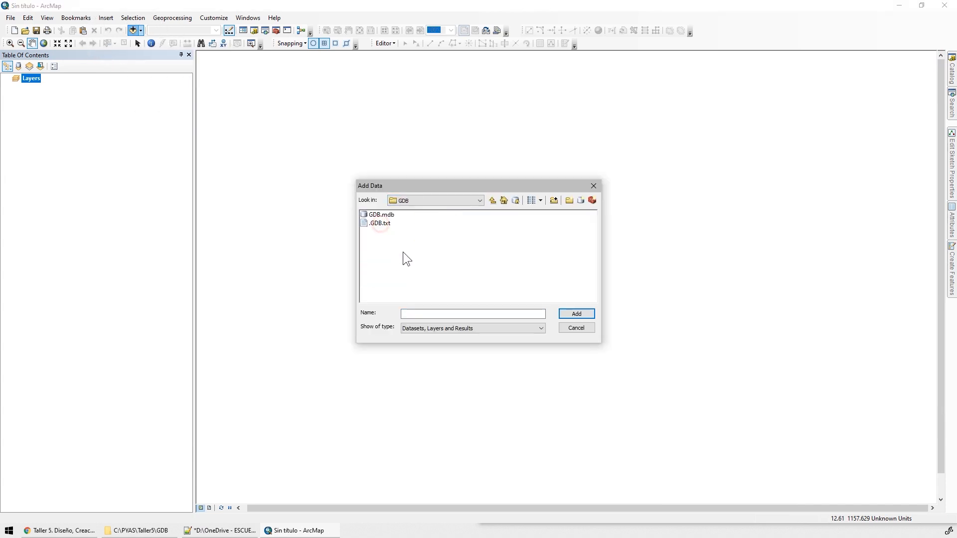
{"action": "left_click", "coordinate": [385, 216]}
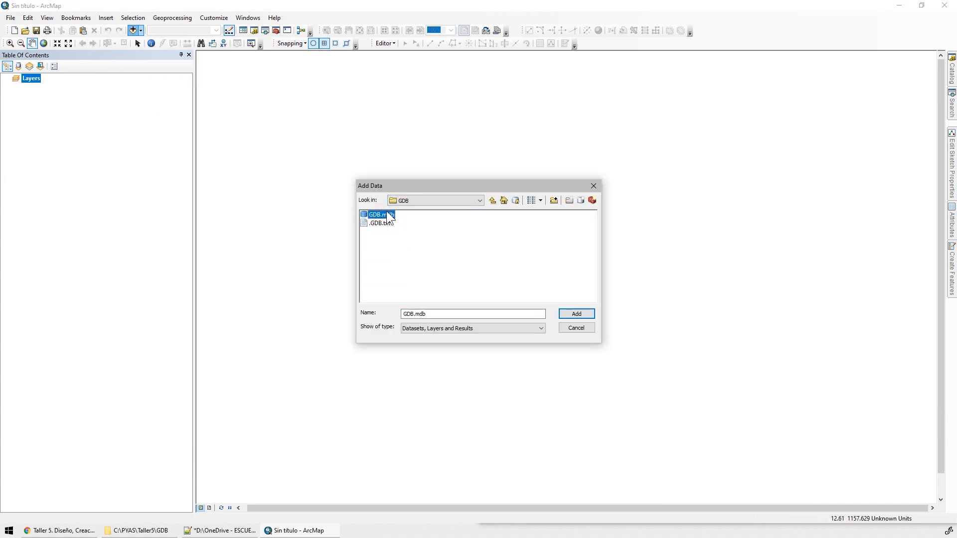
{"action": "double_click", "coordinate": [383, 214]}
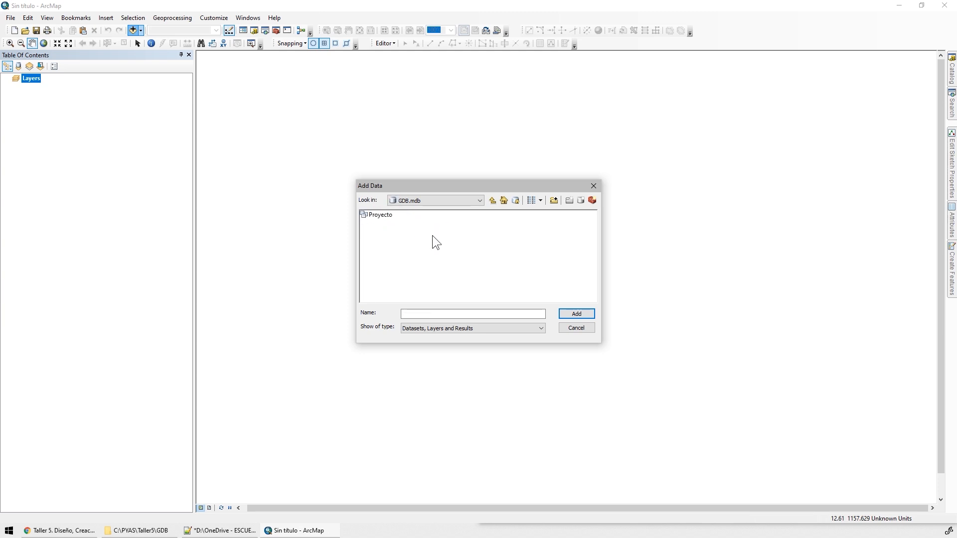
{"action": "double_click", "coordinate": [383, 215]}
{"action": "left_click_drag", "start_coordinate": [430, 288], "coordinate": [370, 210]}
{"action": "left_click", "coordinate": [455, 244]}
{"action": "left_click_drag", "start_coordinate": [427, 216], "coordinate": [374, 302]}
{"action": "left_click", "coordinate": [494, 201]}
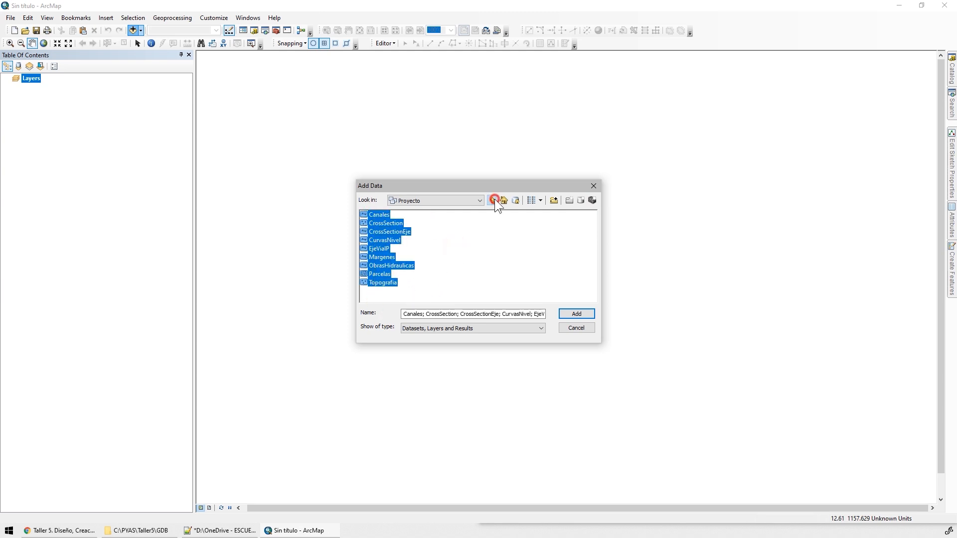
{"action": "left_click", "coordinate": [381, 218]}
{"action": "left_click", "coordinate": [573, 316]}
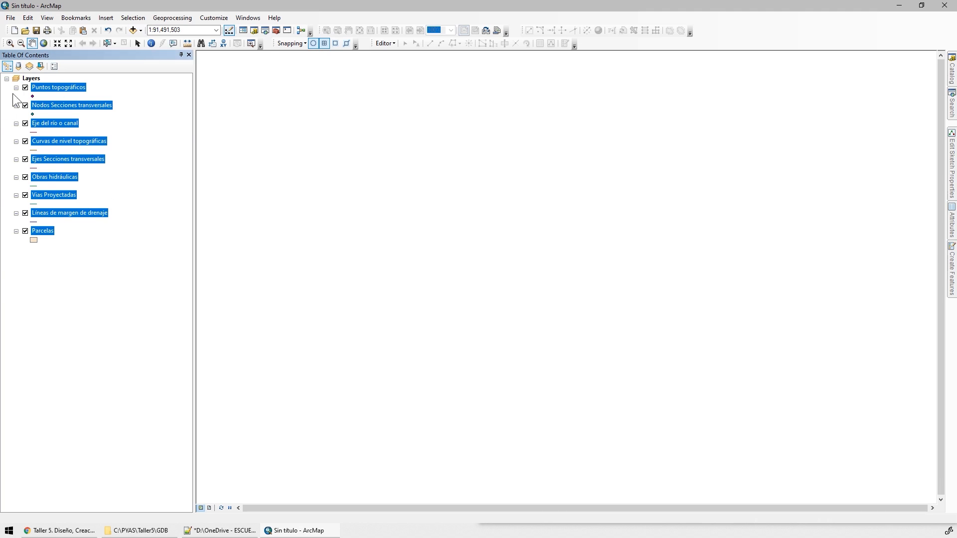
Group all the added layers and name the group "Proyecto..."
{"action": "right_click", "coordinate": [60, 90]}
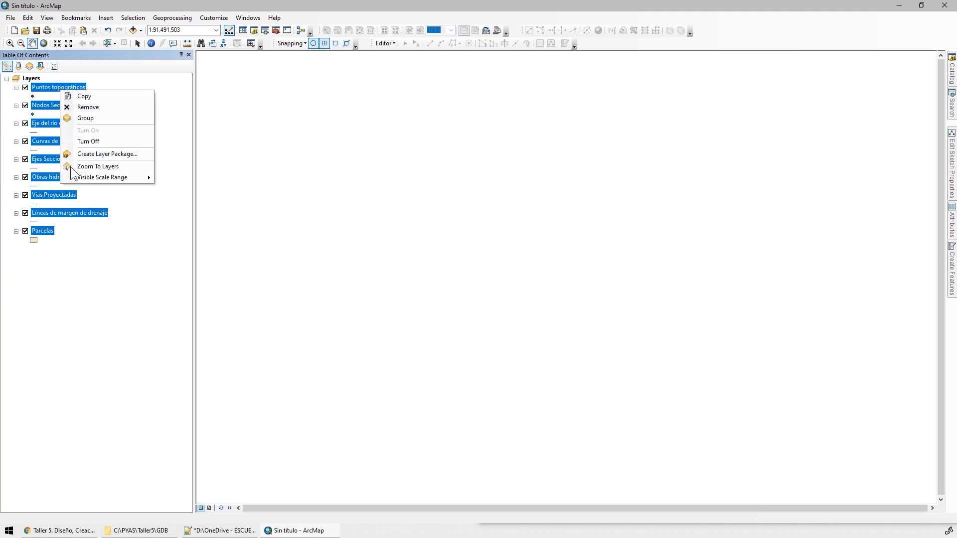
{"action": "left_click", "coordinate": [94, 117]}
{"action": "left_click", "coordinate": [60, 87]}
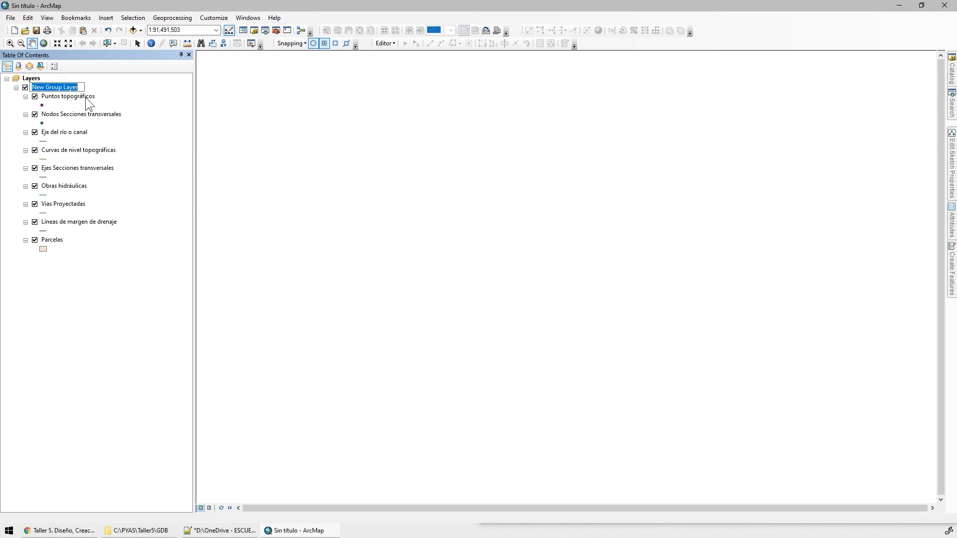
{"action": "type", "text": "Proyecto..."}
{"action": "key", "text": "Return"}
Review the layers inside the Proyecto... group, from the topographic points down to Parcelas
{"action": "left_click", "coordinate": [16, 88]}
{"action": "left_click", "coordinate": [17, 88]}
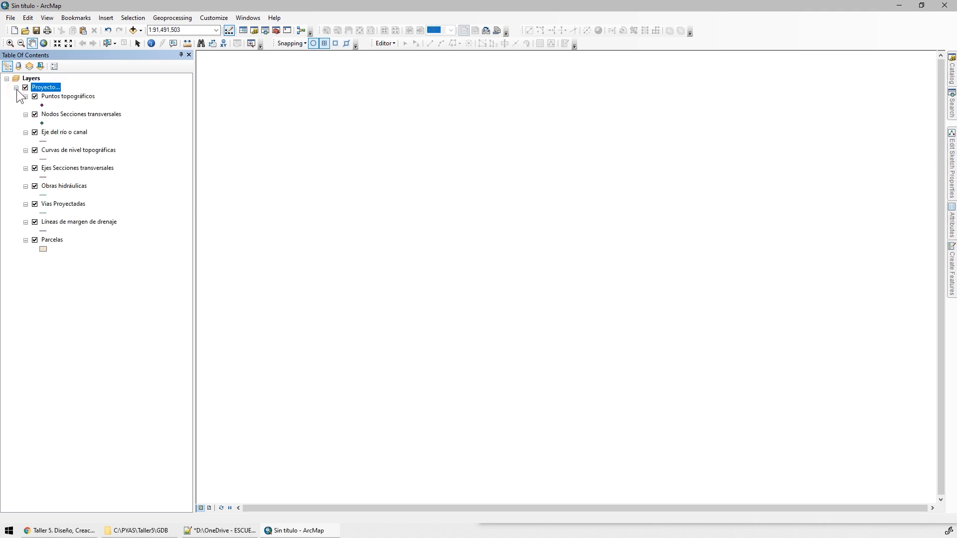
{"action": "left_click", "coordinate": [64, 96]}
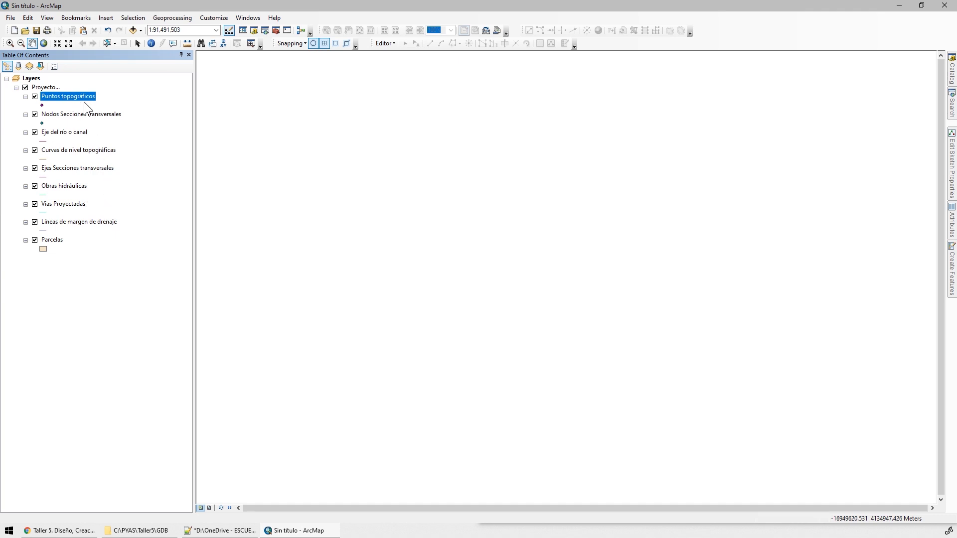
{"action": "left_click", "coordinate": [73, 113]}
{"action": "left_click", "coordinate": [67, 133]}
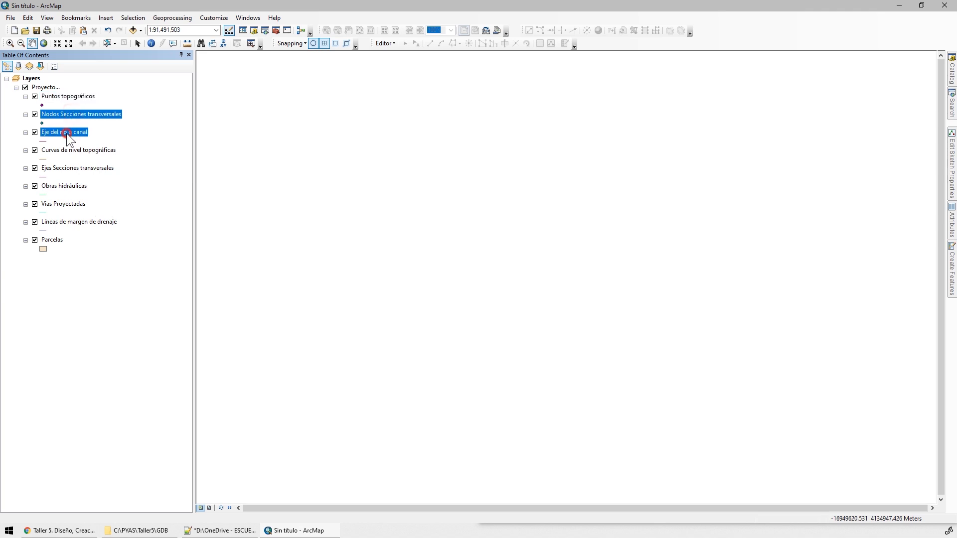
{"action": "left_click", "coordinate": [68, 167]}
{"action": "left_click", "coordinate": [68, 184]}
{"action": "left_click", "coordinate": [67, 201]}
{"action": "left_click", "coordinate": [54, 241]}
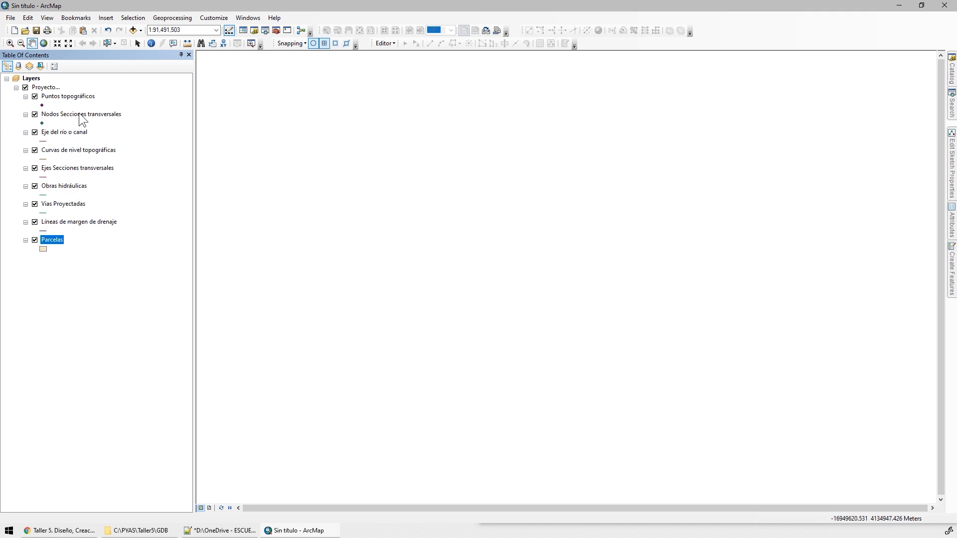
Save the map document as Taller5 in the Mapas folder of PYAS\Taller5
{"action": "left_click", "coordinate": [35, 29]}
{"action": "left_click", "coordinate": [541, 181]}
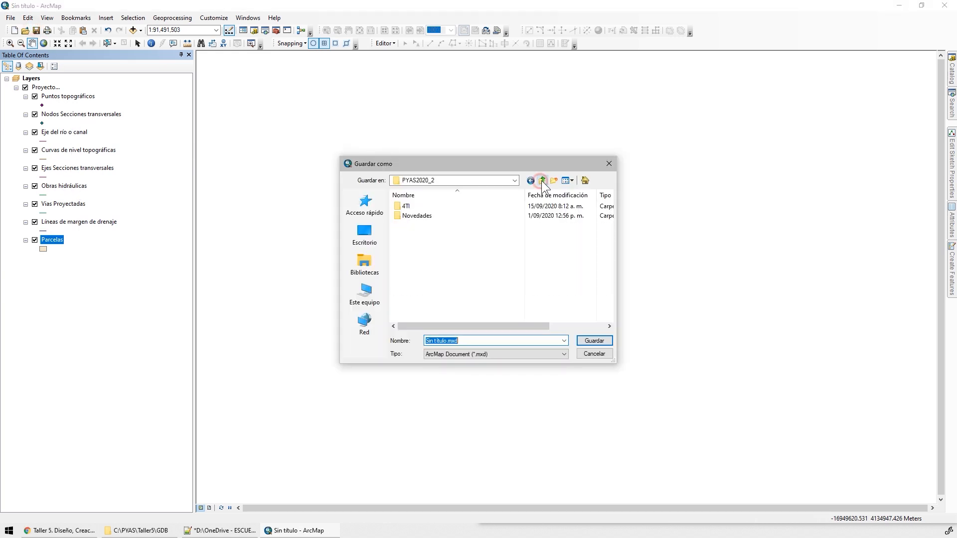
{"action": "left_click", "coordinate": [541, 181]}
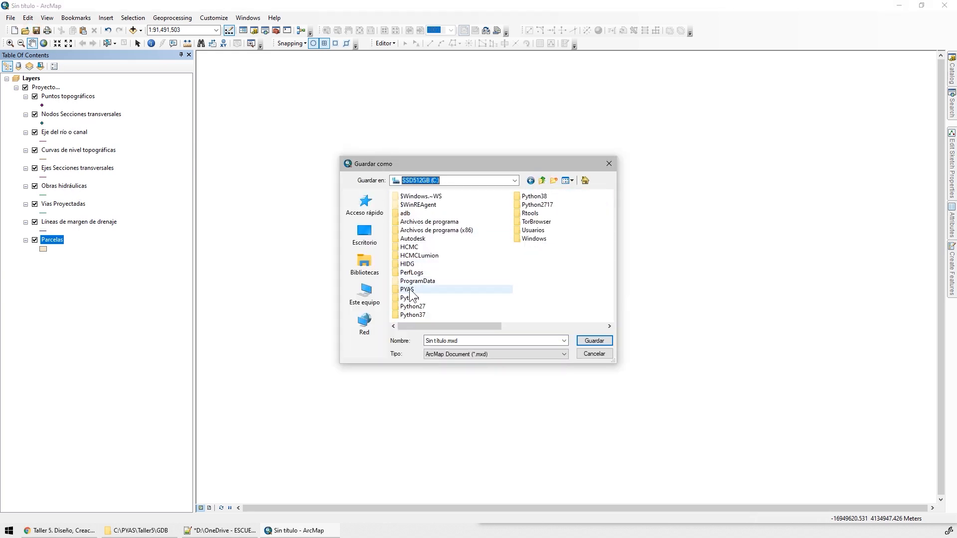
{"action": "double_click", "coordinate": [408, 289]}
{"action": "double_click", "coordinate": [415, 244]}
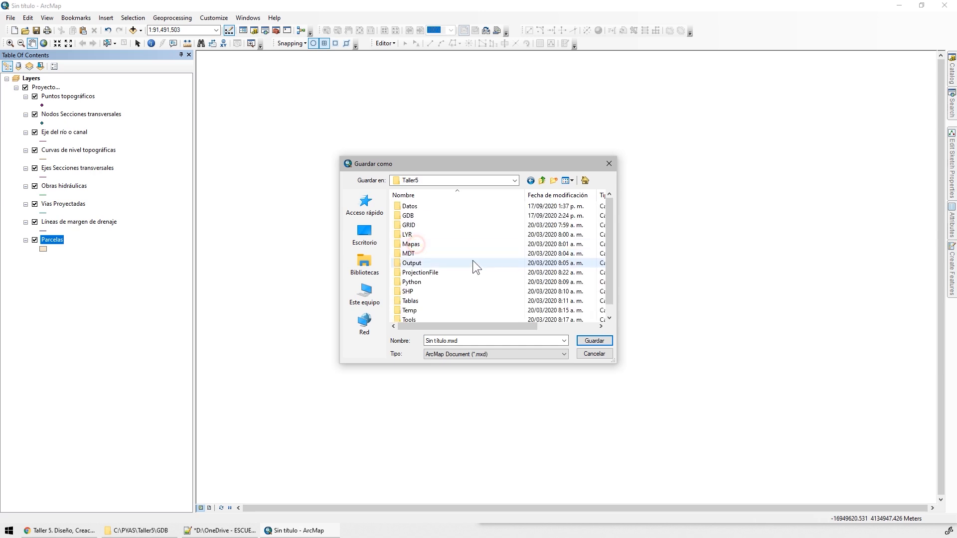
{"action": "double_click", "coordinate": [412, 244]}
{"action": "type", "text": "Taller"}
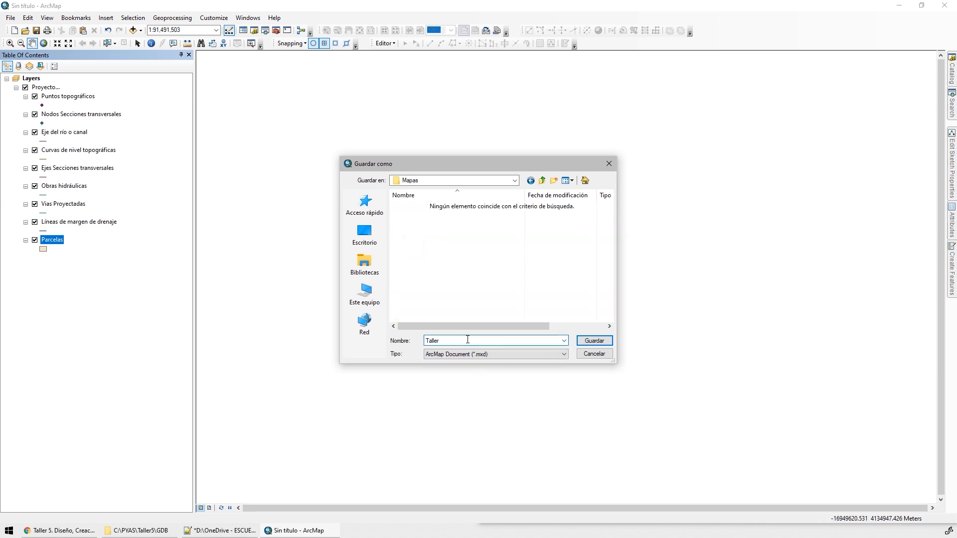
{"action": "type", "text": "5"}
{"action": "key", "text": "Return"}
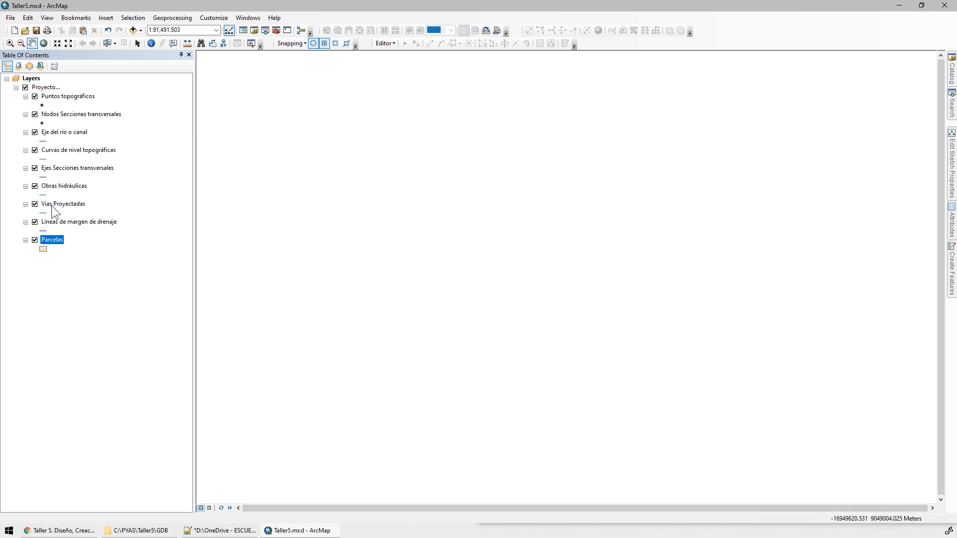
Browse to the project's Datos folder for adding data and select Topografia Taller 3 v2007.dwg
{"action": "left_click", "coordinate": [134, 31]}
{"action": "left_click", "coordinate": [492, 204]}
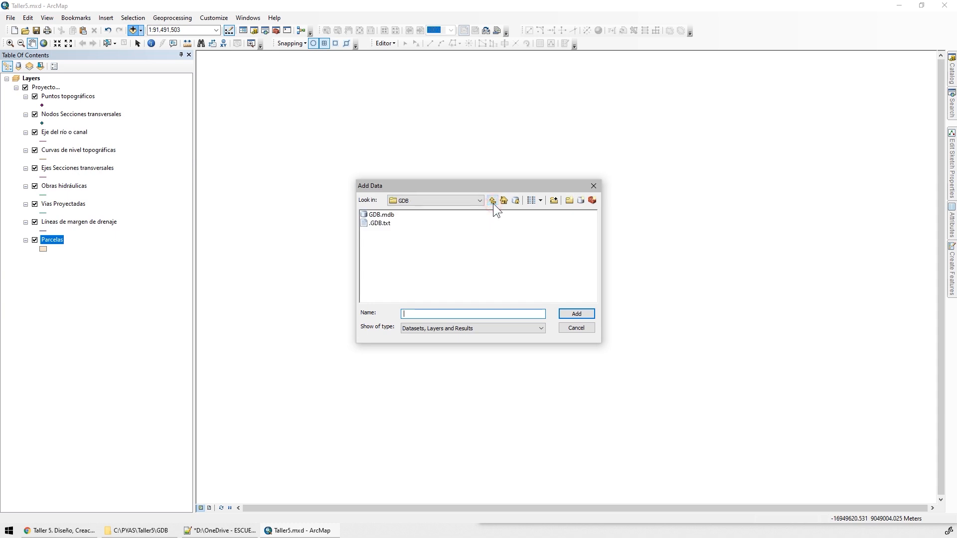
{"action": "left_click", "coordinate": [492, 203]}
{"action": "double_click", "coordinate": [376, 215]}
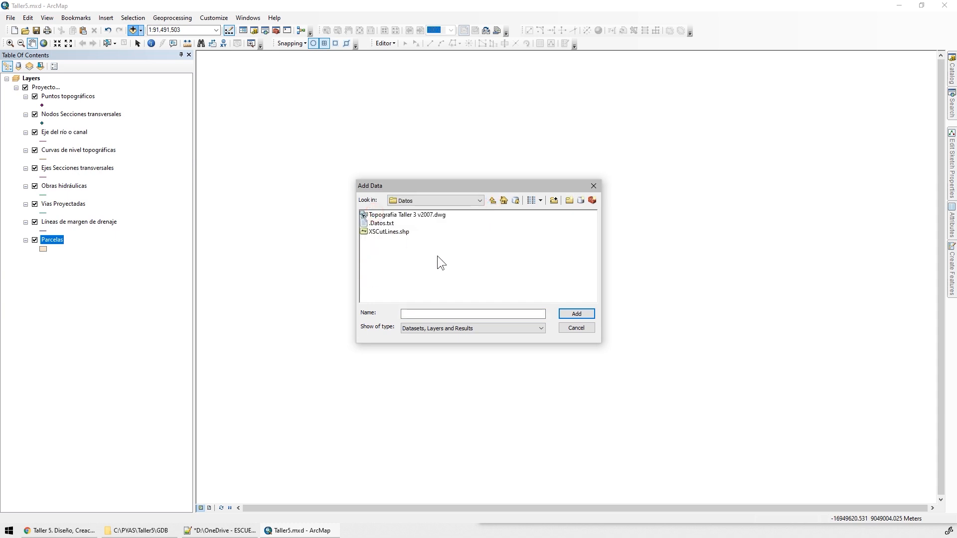
{"action": "left_click", "coordinate": [408, 216]}
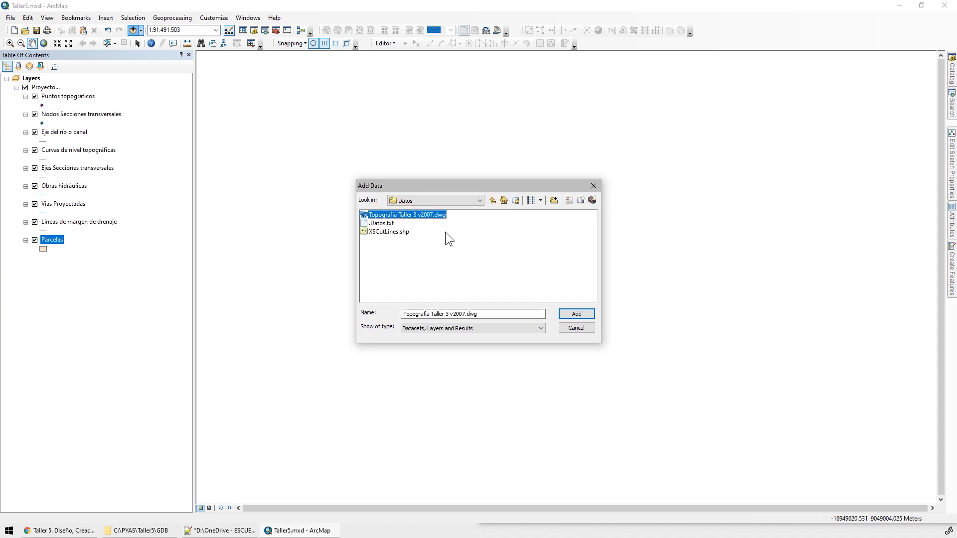
Examine the annotation, multipatch, point, polygon and polyline classes contained in the DWG drawing
{"action": "double_click", "coordinate": [414, 216]}
{"action": "left_click", "coordinate": [377, 248]}
{"action": "left_click", "coordinate": [377, 240]}
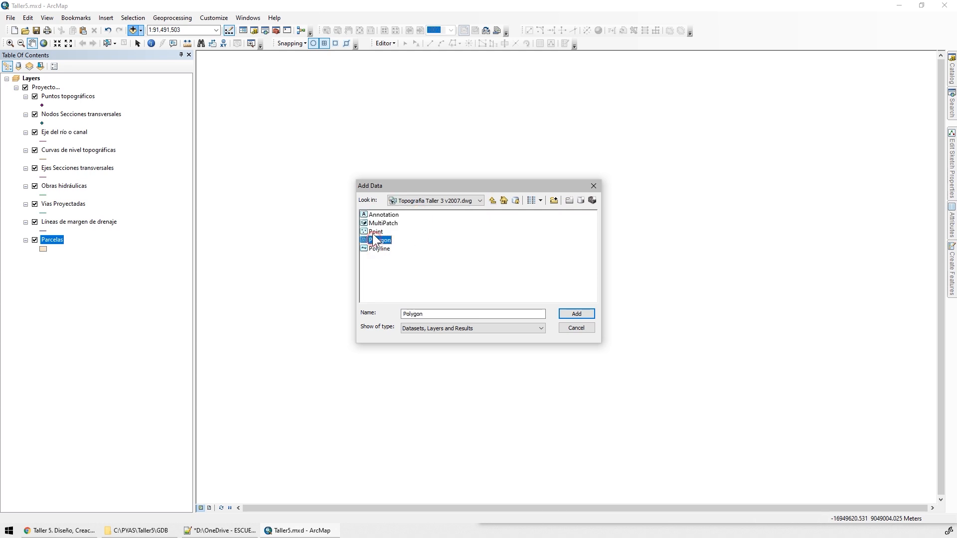
{"action": "left_click", "coordinate": [377, 232]}
{"action": "left_click", "coordinate": [382, 216]}
{"action": "left_click", "coordinate": [387, 224]}
{"action": "left_click", "coordinate": [385, 232]}
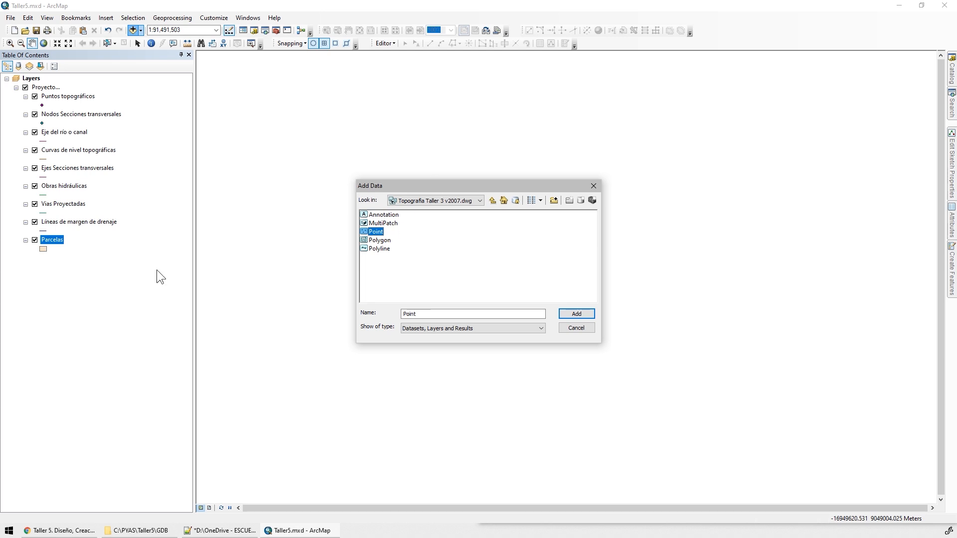
Add the complete Topografia Taller 3 v2007.dwg drawing to the map, accepting its missing spatial reference
{"action": "left_click", "coordinate": [492, 201]}
{"action": "left_click", "coordinate": [427, 216]}
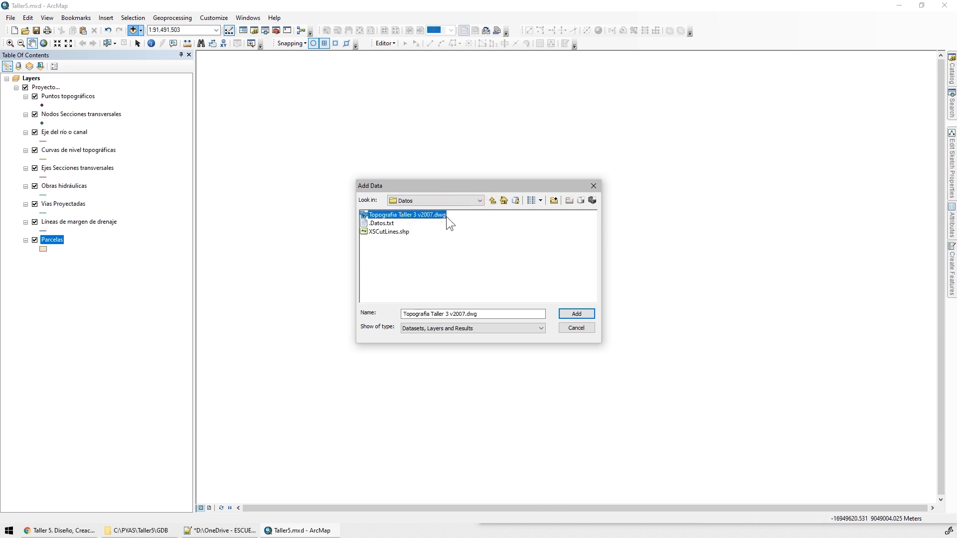
{"action": "left_click", "coordinate": [573, 314]}
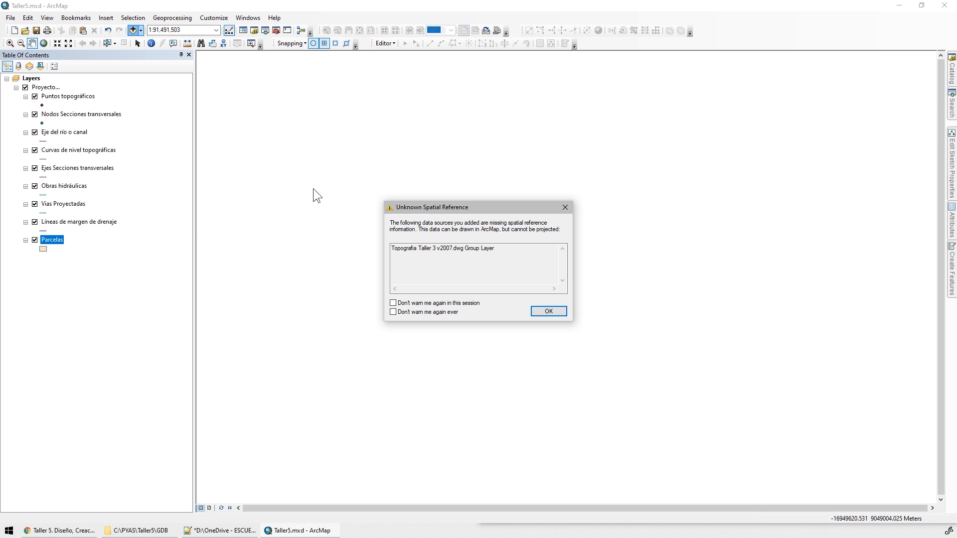
{"action": "left_click", "coordinate": [548, 313]}
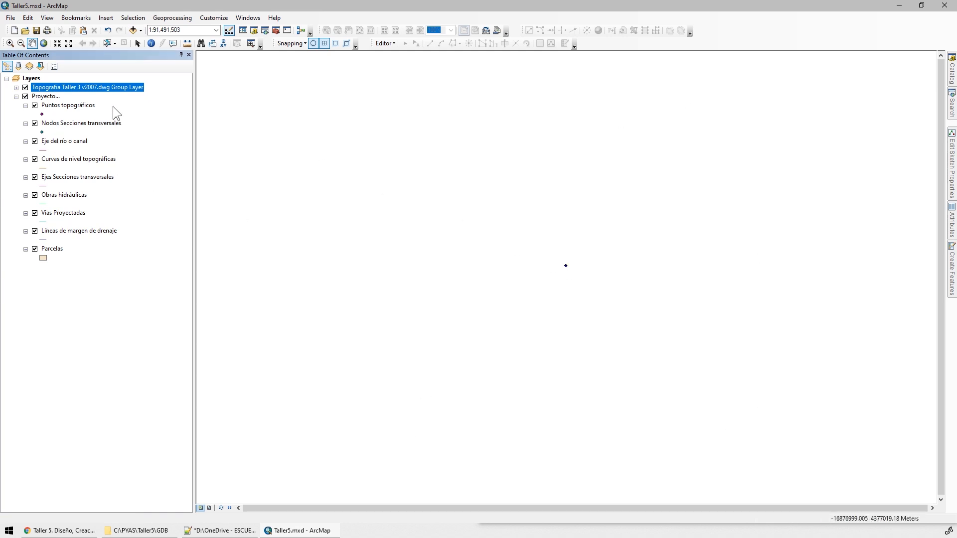
Expand the Topografia Taller 3 v2007.dwg group layer and zoom the map to its extent
{"action": "left_click", "coordinate": [16, 88]}
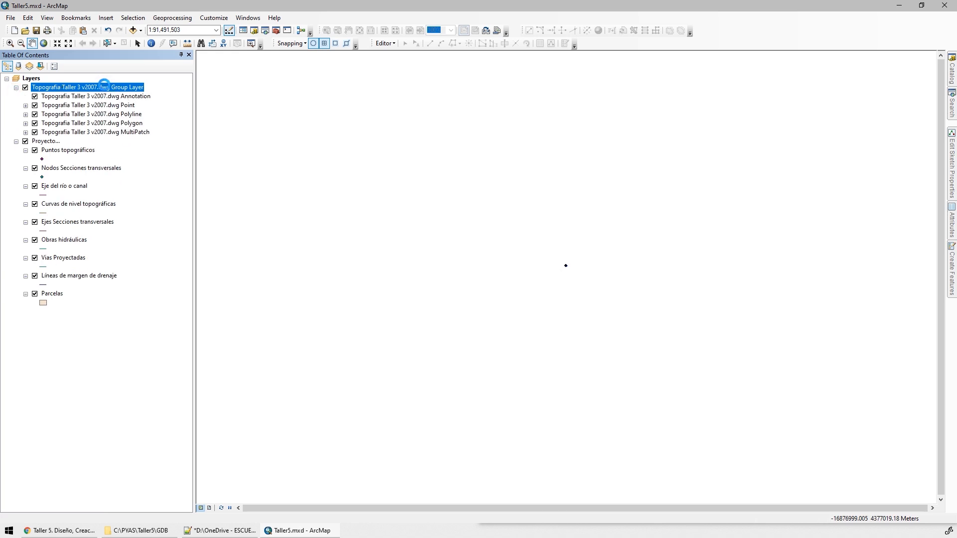
{"action": "right_click", "coordinate": [106, 88]}
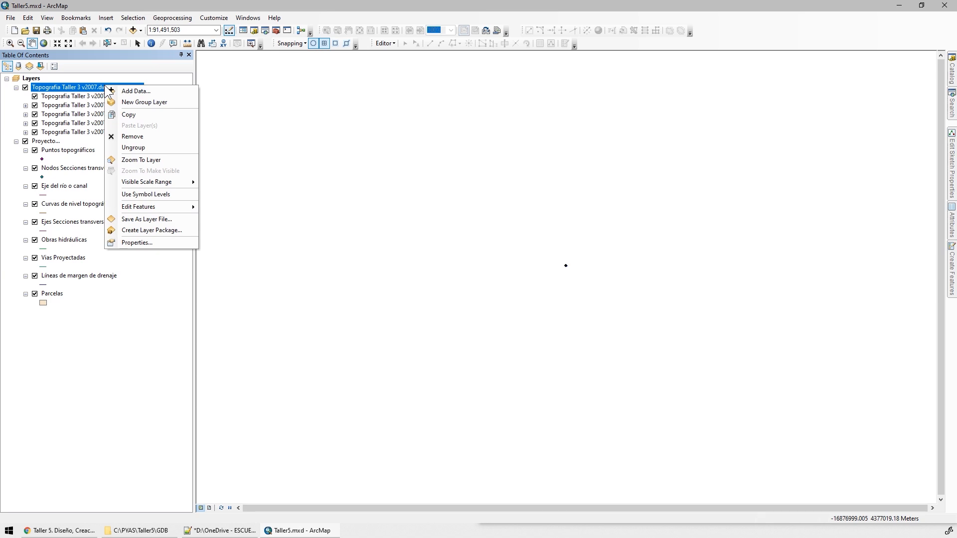
{"action": "left_click", "coordinate": [159, 160]}
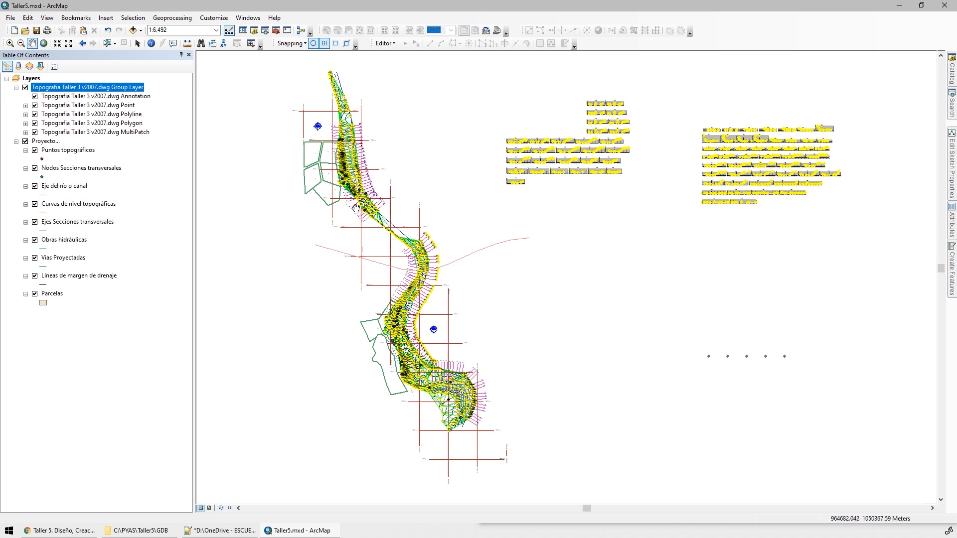
Inspect the drawing's cross-section profiles and the topography, parcels and section lines along the river corridor
{"action": "scroll", "coordinate": [605, 129], "scroll_direction": "up", "scroll_amount": 5}
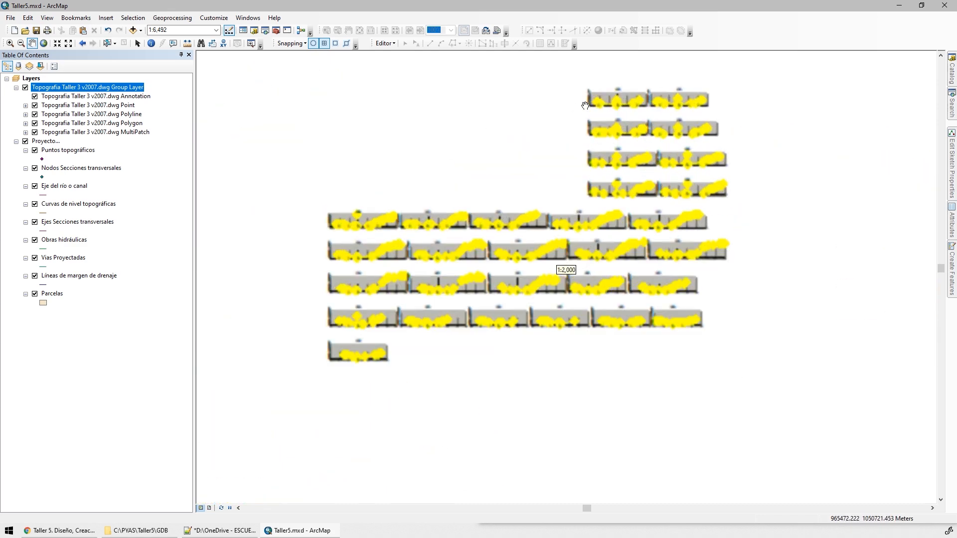
{"action": "scroll", "coordinate": [607, 132], "scroll_direction": "up", "scroll_amount": 3}
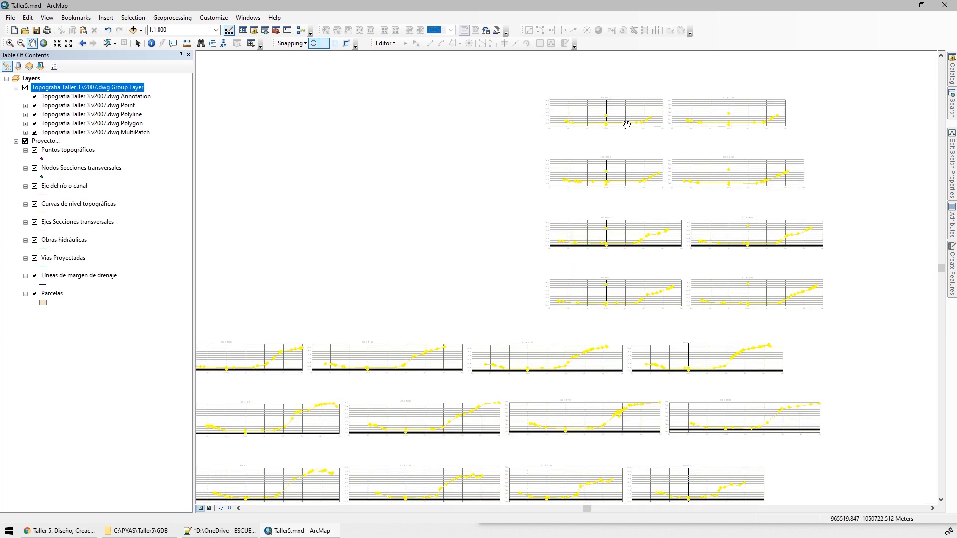
{"action": "scroll", "coordinate": [498, 161], "scroll_direction": "down", "scroll_amount": 10}
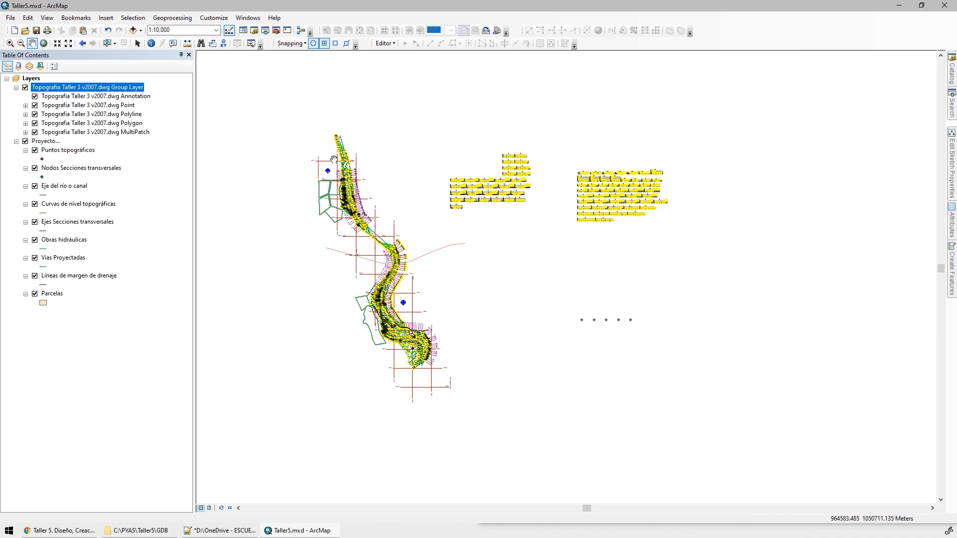
{"action": "scroll", "coordinate": [329, 200], "scroll_direction": "up", "scroll_amount": 5}
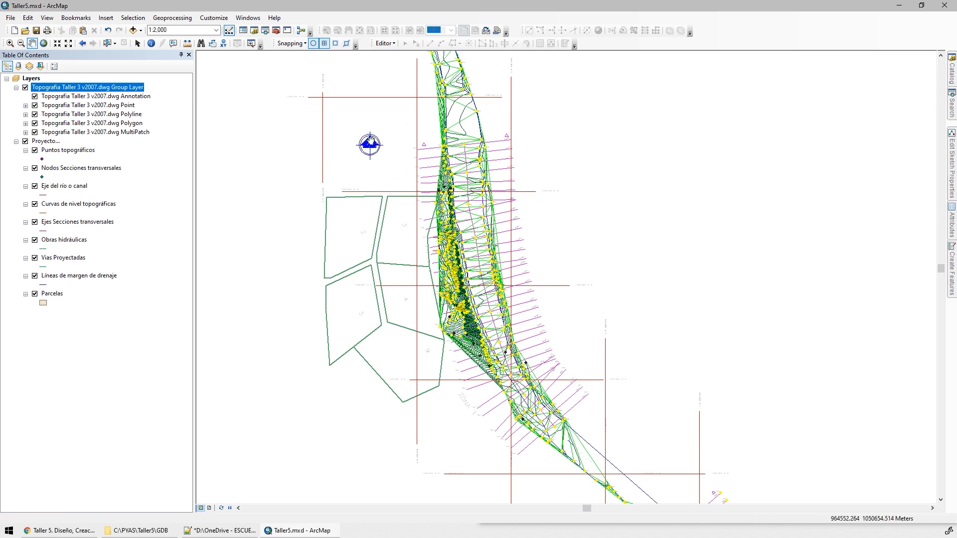
{"action": "left_click_drag", "start_coordinate": [369, 141], "coordinate": [350, 96]}
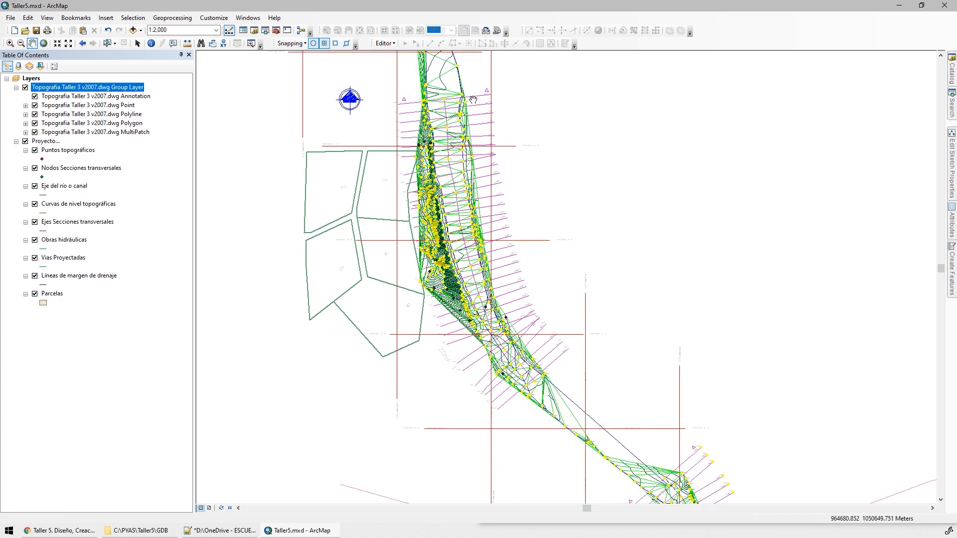
{"action": "left_click_drag", "start_coordinate": [537, 271], "coordinate": [445, 92]}
{"action": "left_click_drag", "start_coordinate": [540, 309], "coordinate": [466, 73]}
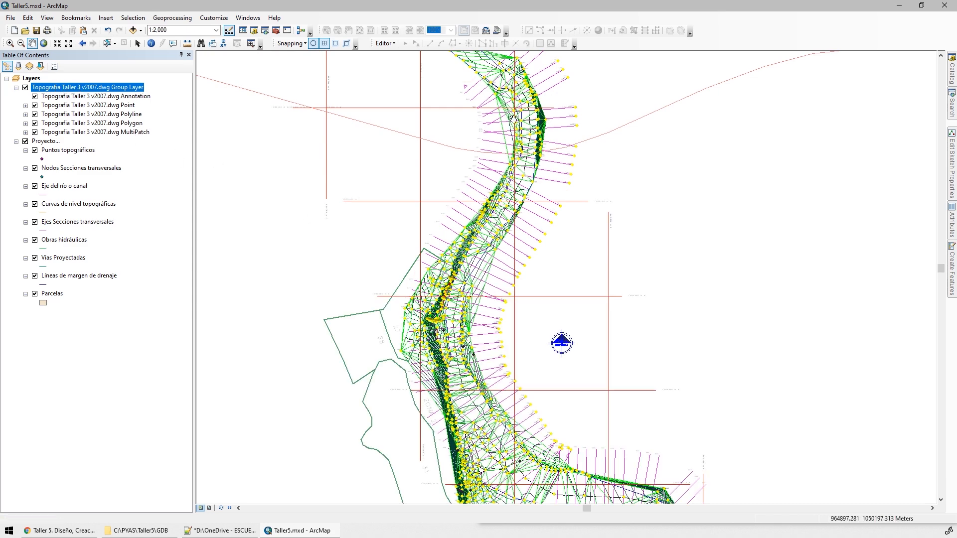
Turn off the drawing's Annotation, Polyline, Polygon and MultiPatch layers and inspect its points along the river corridor
{"action": "left_click_drag", "start_coordinate": [544, 479], "coordinate": [463, 247]}
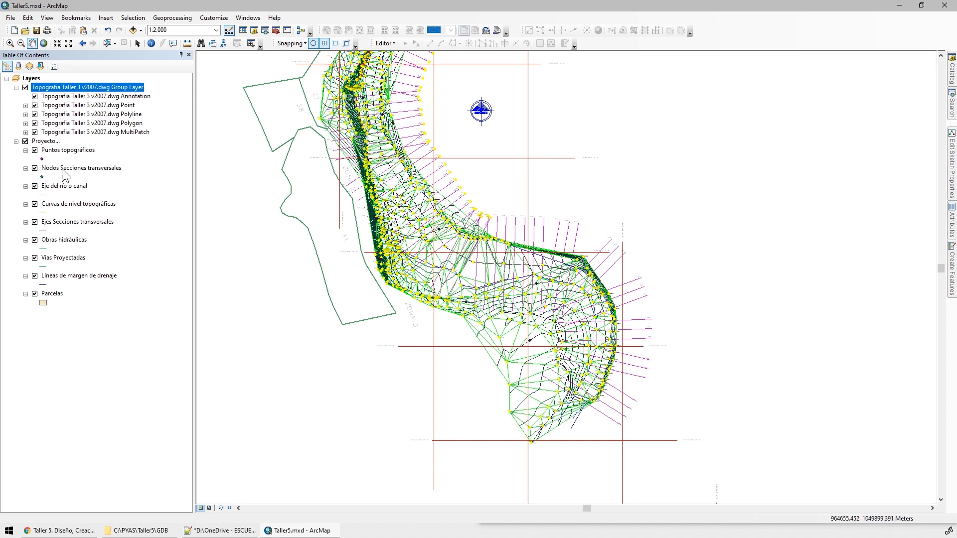
{"action": "left_click", "coordinate": [127, 105]}
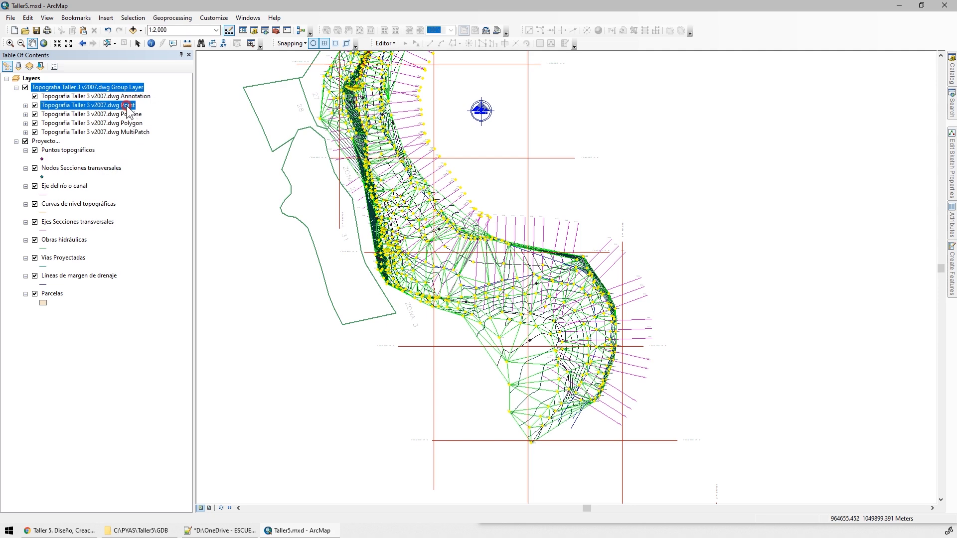
{"action": "left_click", "coordinate": [35, 96]}
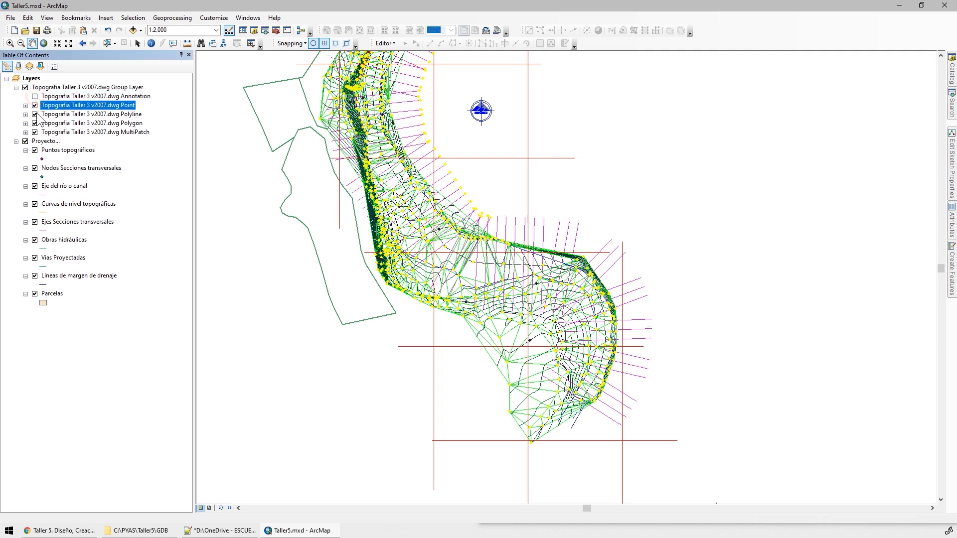
{"action": "left_click", "coordinate": [35, 114]}
{"action": "left_click", "coordinate": [34, 123]}
{"action": "left_click", "coordinate": [34, 133]}
{"action": "left_click_drag", "start_coordinate": [370, 111], "coordinate": [420, 250]}
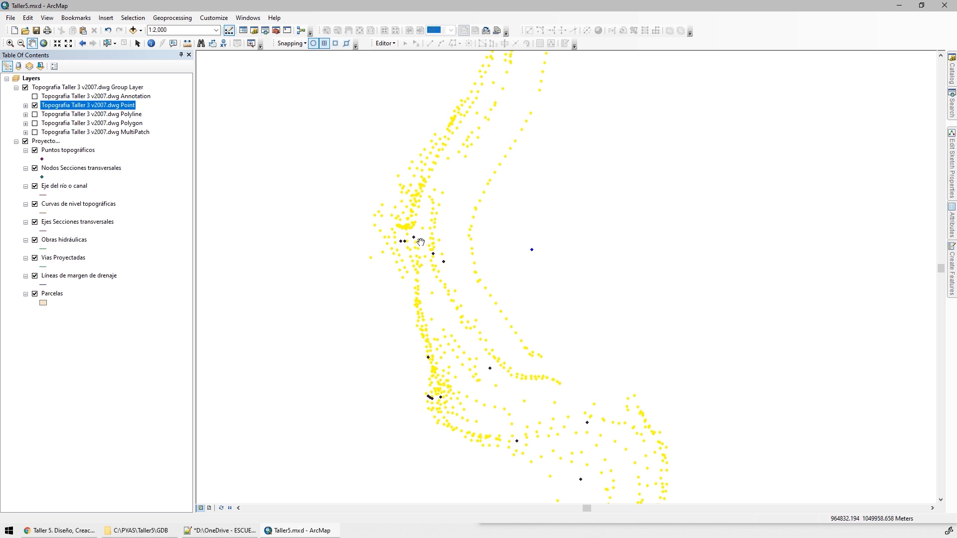
{"action": "left_click_drag", "start_coordinate": [473, 166], "coordinate": [527, 312]}
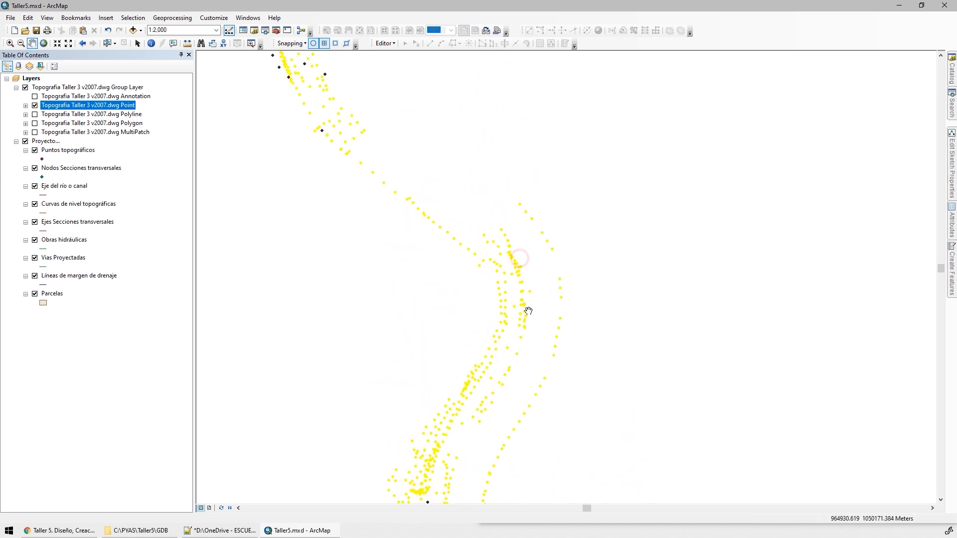
{"action": "left_click_drag", "start_coordinate": [442, 194], "coordinate": [493, 284]}
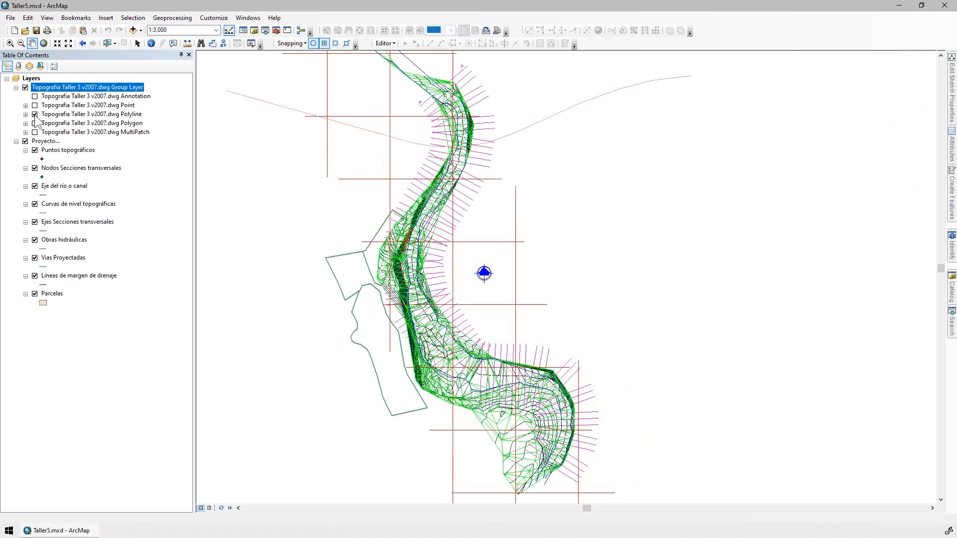
Display only the drawing's Polyline layer, open its attribute table and dock the table beneath the map view
{"action": "scroll", "coordinate": [457, 185], "scroll_direction": "down", "scroll_amount": 3}
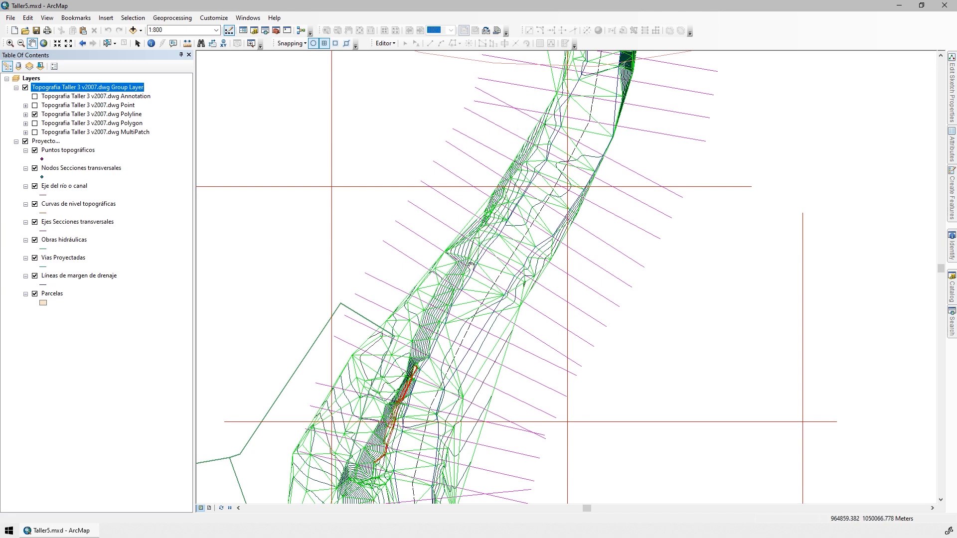
{"action": "right_click", "coordinate": [48, 115]}
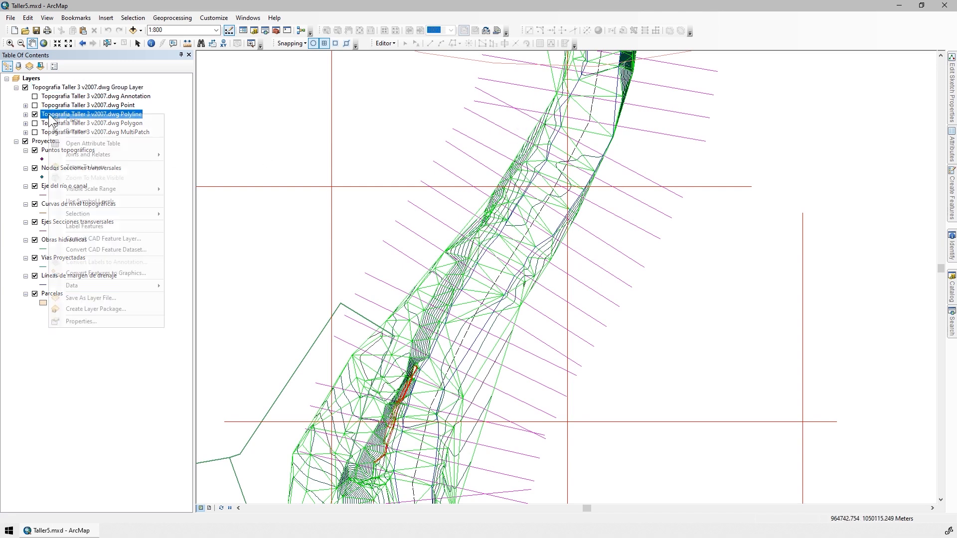
{"action": "left_click", "coordinate": [95, 144]}
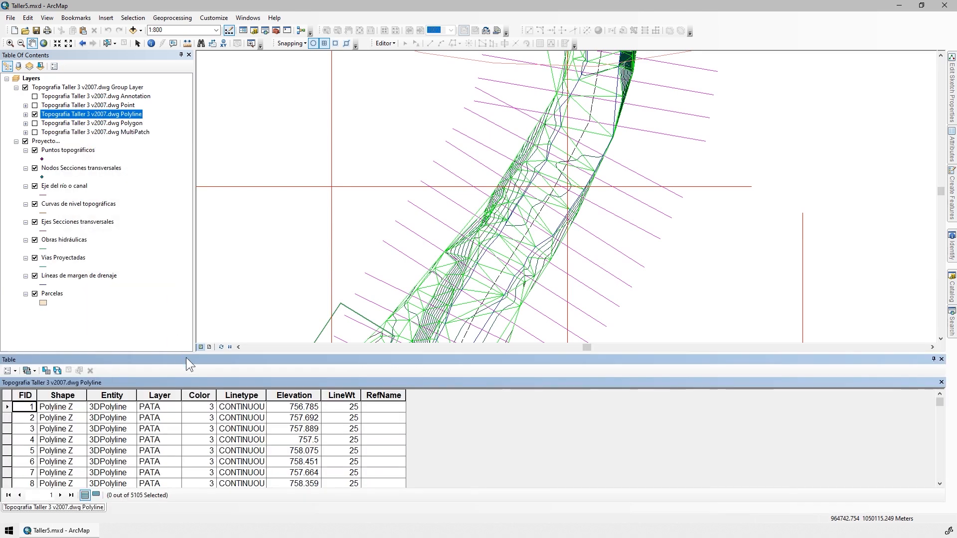
{"action": "left_click_drag", "start_coordinate": [192, 357], "coordinate": [447, 314]}
{"action": "left_click", "coordinate": [264, 357]}
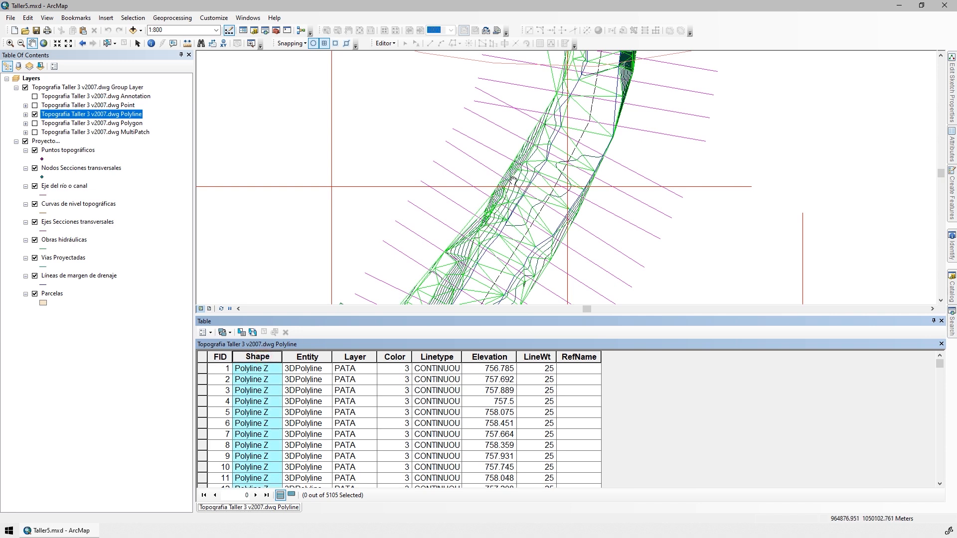
Widen the collapsed Handle column of the Polyline attribute table and sort the records by Layer in ascending order
{"action": "left_click_drag", "start_coordinate": [332, 355], "coordinate": [339, 355]}
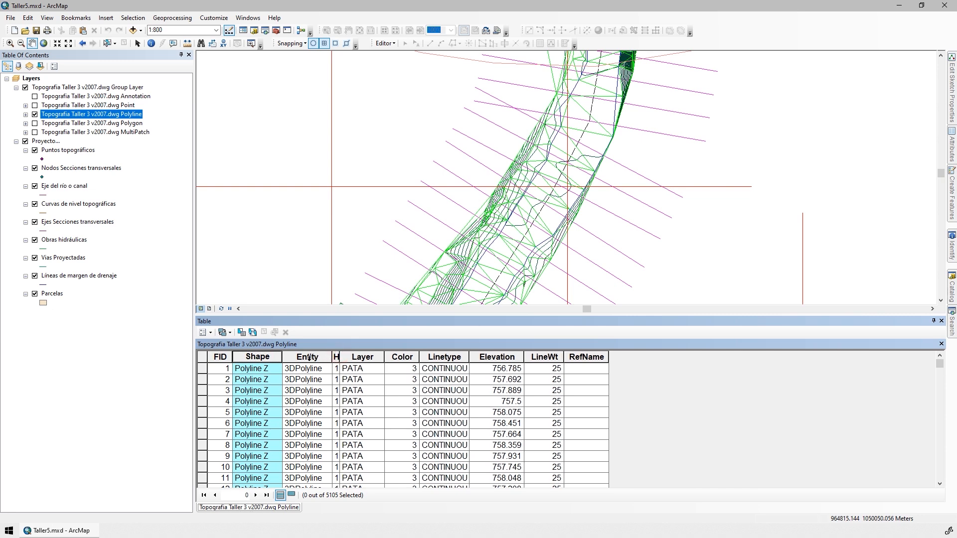
{"action": "left_click_drag", "start_coordinate": [340, 360], "coordinate": [397, 360]}
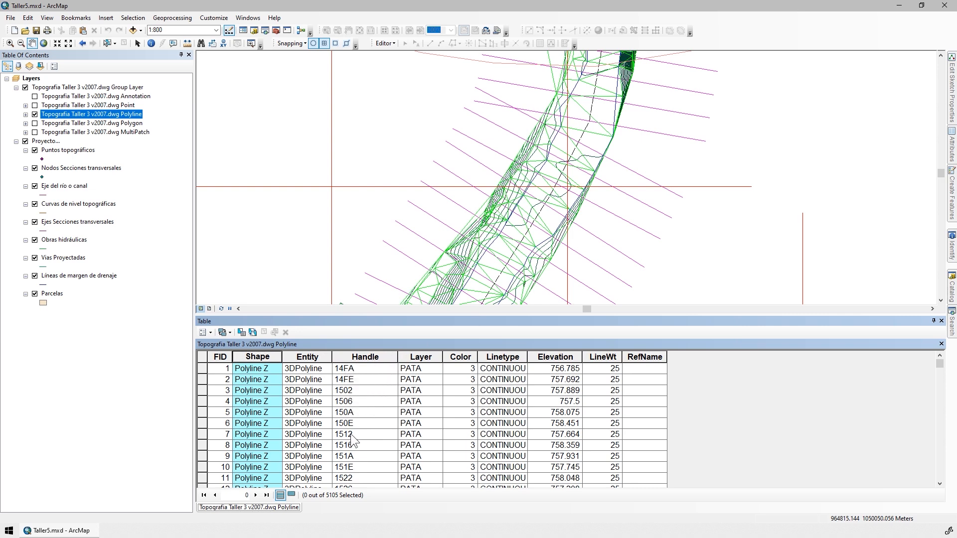
{"action": "double_click", "coordinate": [349, 357]}
{"action": "double_click", "coordinate": [352, 357]}
{"action": "double_click", "coordinate": [420, 356]}
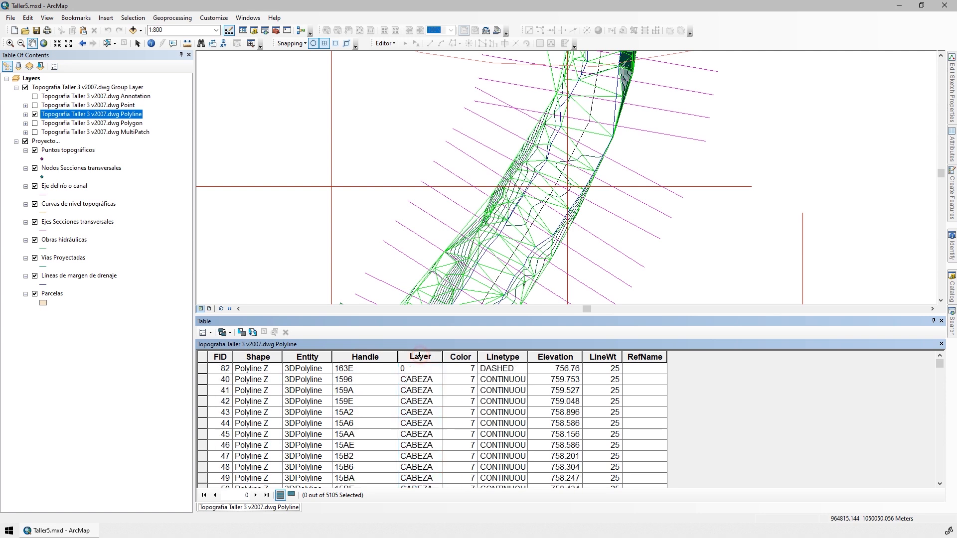
Widen the Linetype column and review the Color, Linetype, LineWt and RefName fields of the Polyline table
{"action": "left_click", "coordinate": [459, 357]}
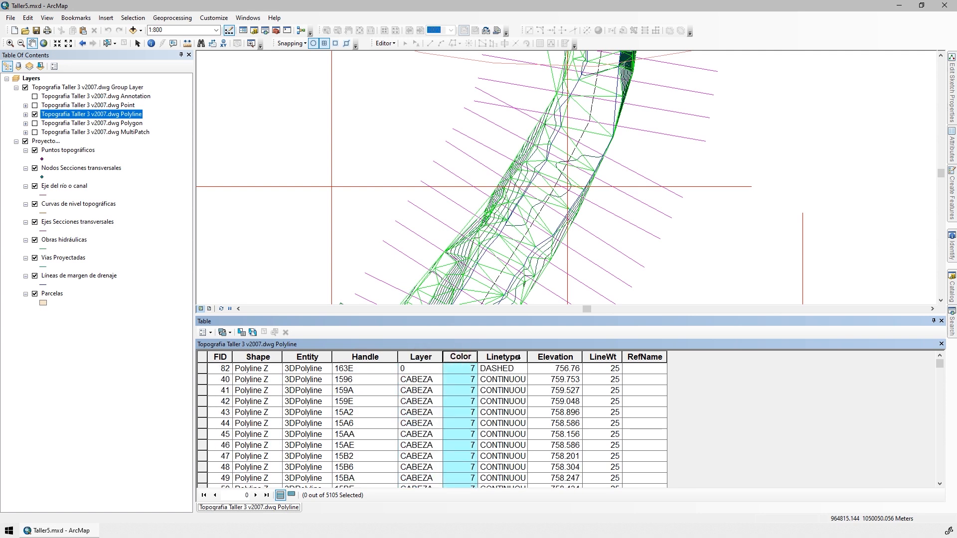
{"action": "left_click_drag", "start_coordinate": [528, 356], "coordinate": [579, 355]}
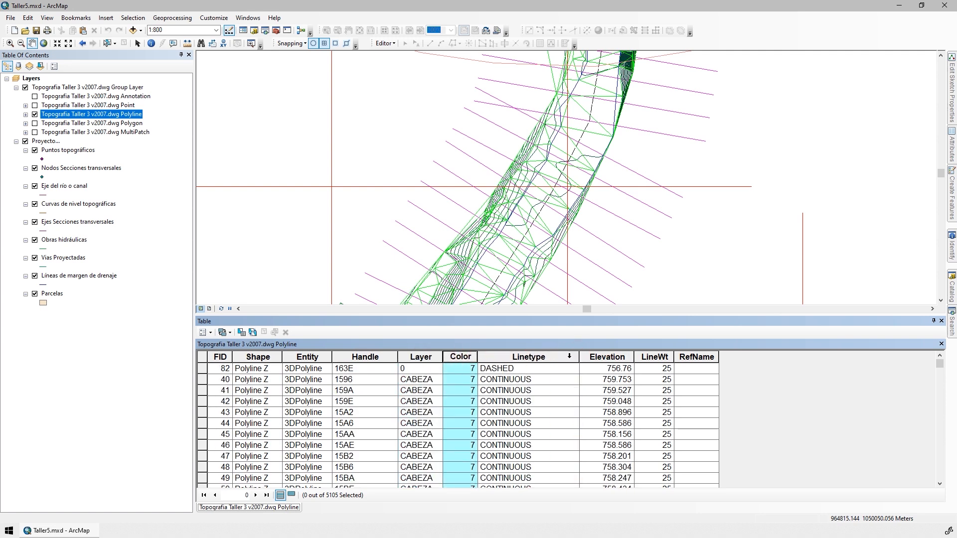
{"action": "left_click", "coordinate": [559, 357]}
{"action": "left_click", "coordinate": [649, 357]}
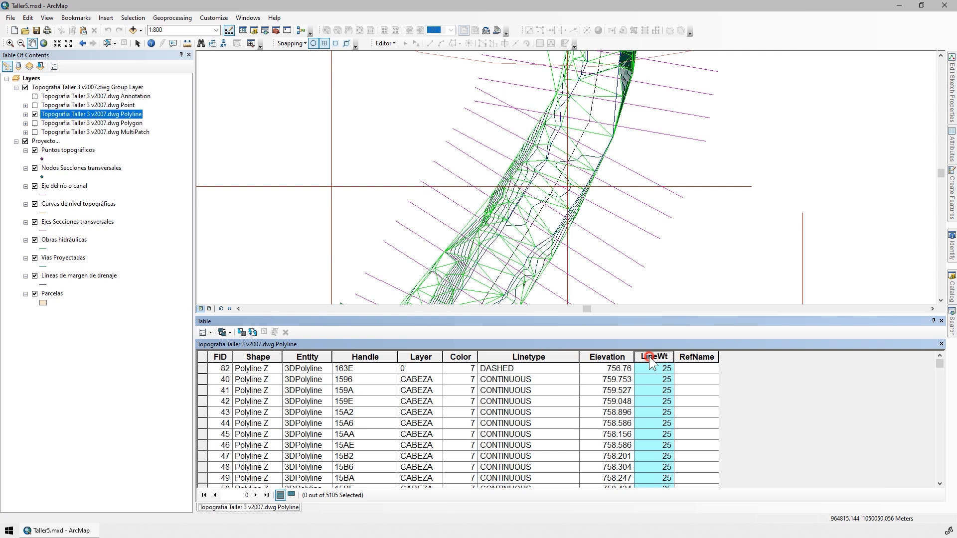
{"action": "left_click", "coordinate": [691, 357]}
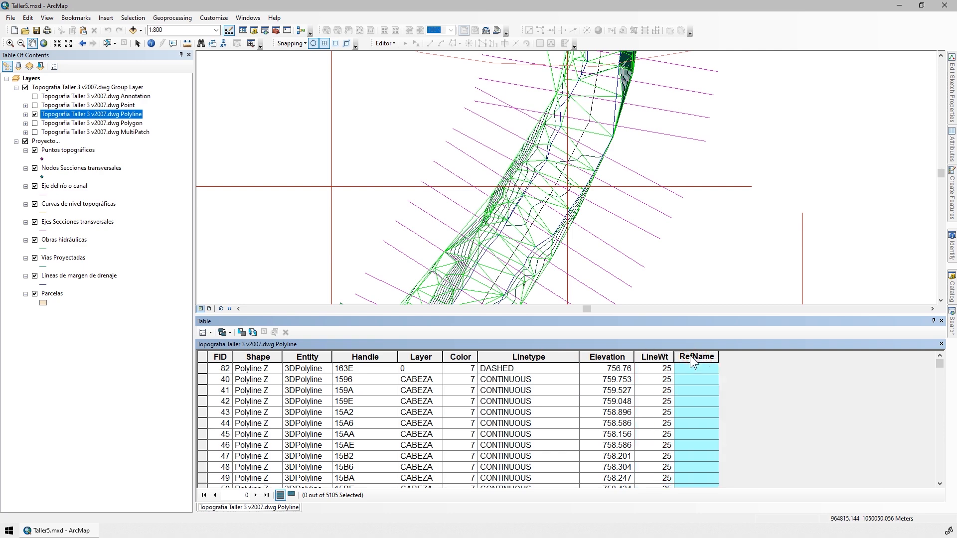
Open the attribute table of the drawing's Point layer and sort its records by Elevation in descending order
{"action": "right_click", "coordinate": [108, 106]}
{"action": "left_click", "coordinate": [127, 134]}
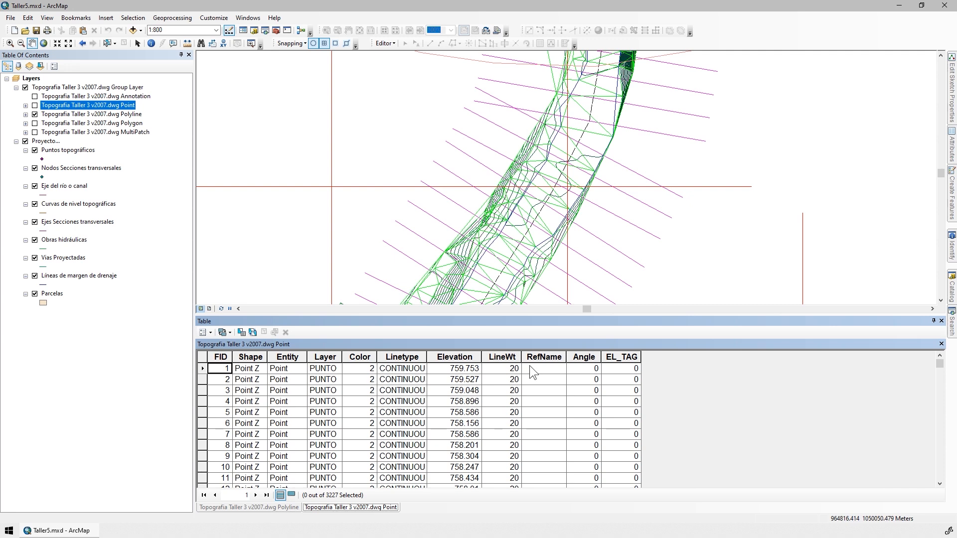
{"action": "double_click", "coordinate": [454, 357]}
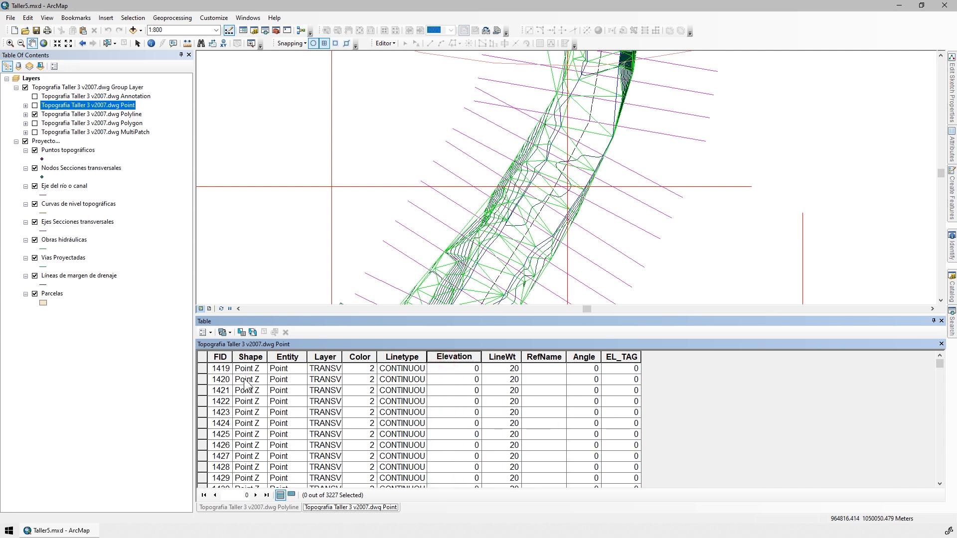
{"action": "left_click", "coordinate": [456, 358]}
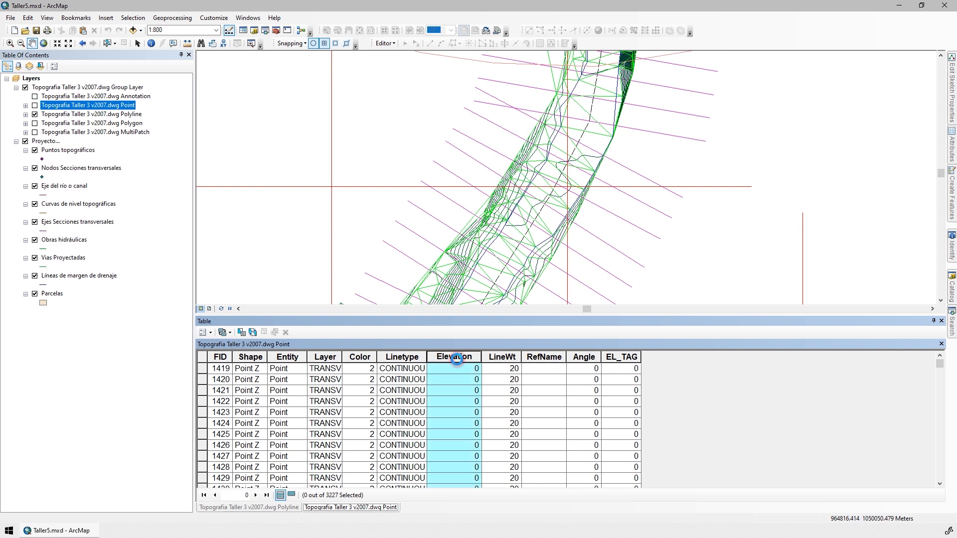
{"action": "double_click", "coordinate": [455, 357]}
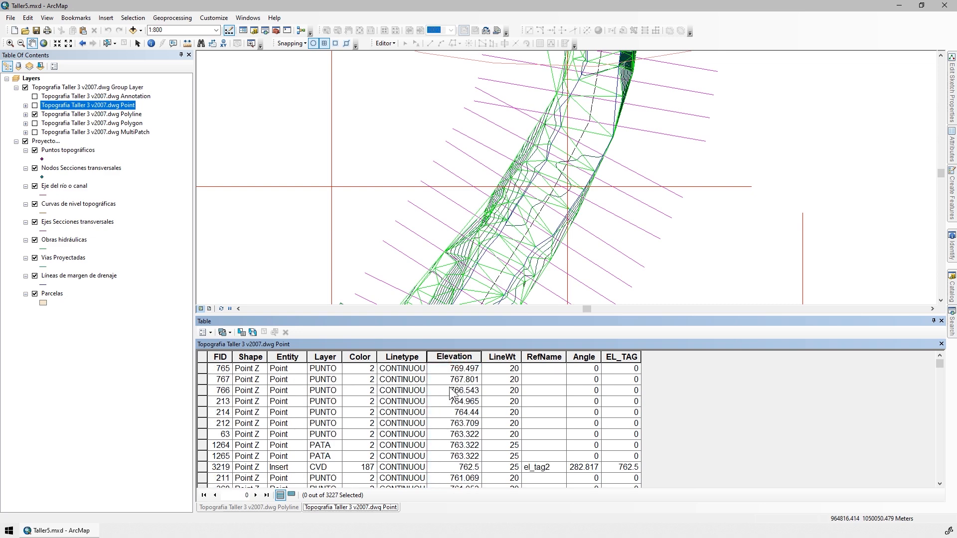
Display only the drawing's Polygon layer and examine the triangulation and parcel outlines along the river corridor
{"action": "left_click", "coordinate": [34, 114]}
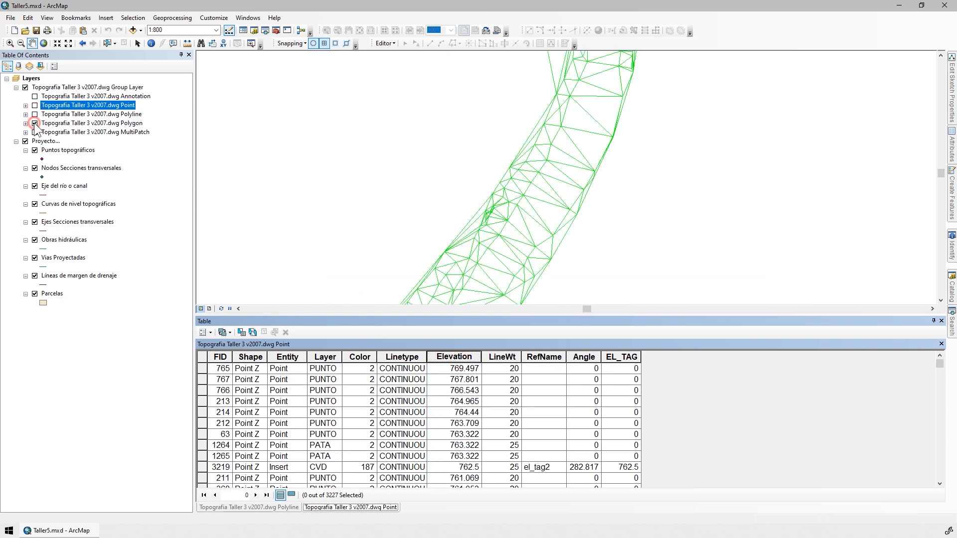
{"action": "left_click_drag", "start_coordinate": [498, 157], "coordinate": [487, 192]}
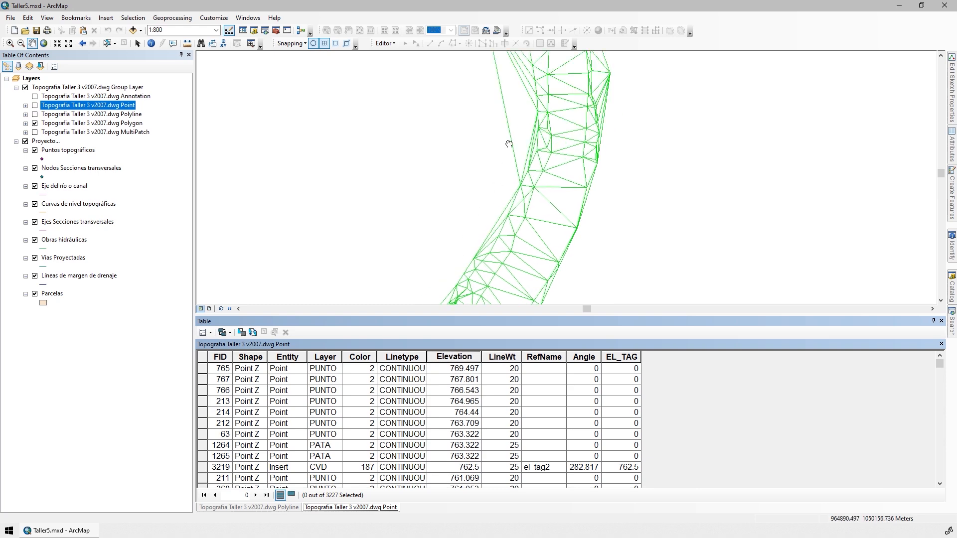
{"action": "left_click_drag", "start_coordinate": [506, 144], "coordinate": [472, 253]}
{"action": "left_click_drag", "start_coordinate": [383, 131], "coordinate": [467, 237]}
{"action": "left_click_drag", "start_coordinate": [377, 91], "coordinate": [415, 191]}
{"action": "mouse_move", "coordinate": [400, 152]}
{"action": "left_mouse_down"}
{"action": "mouse_move", "coordinate": [421, 208]}
{"action": "mouse_move", "coordinate": [397, 150]}
{"action": "left_mouse_up"}
{"action": "scroll", "coordinate": [424, 207], "scroll_direction": "down", "scroll_amount": 3}
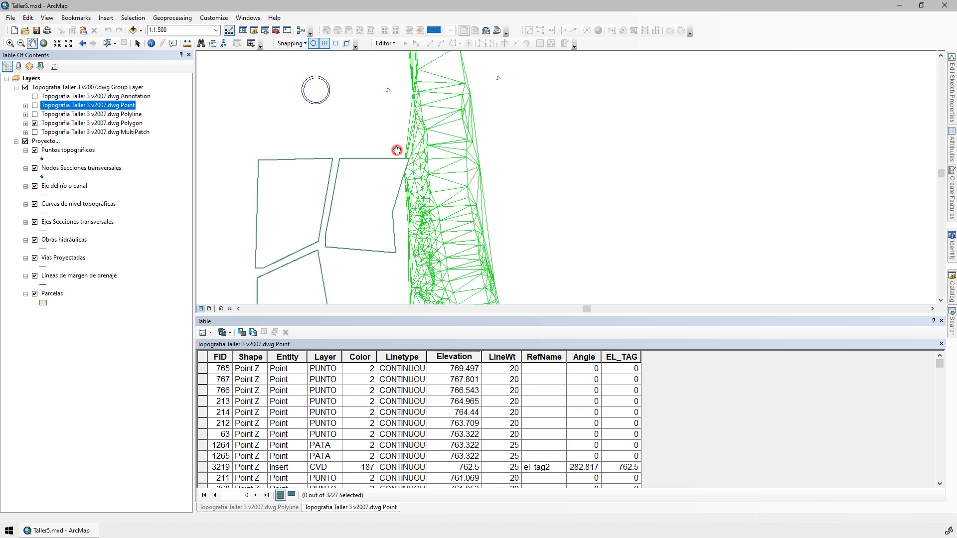
{"action": "left_click_drag", "start_coordinate": [332, 213], "coordinate": [348, 165]}
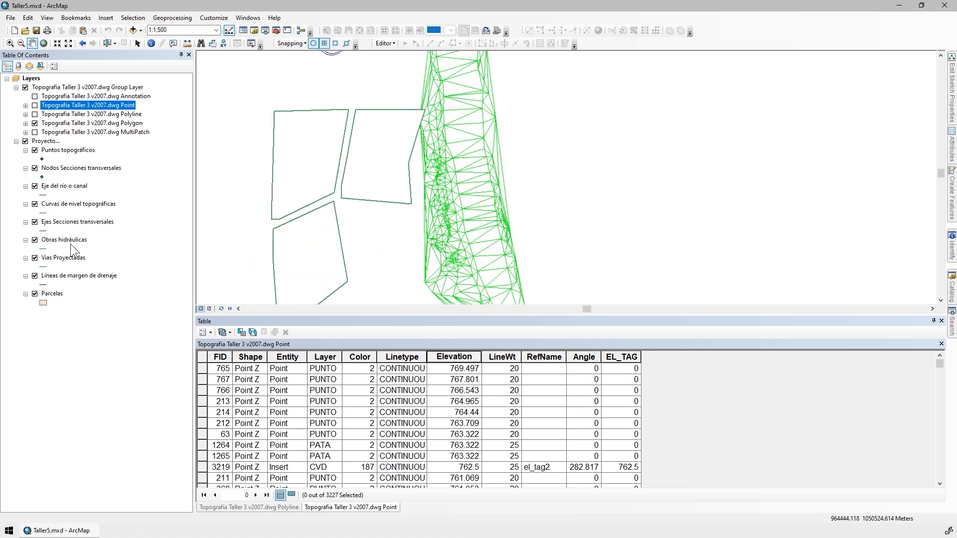
{"action": "left_click", "coordinate": [53, 294]}
{"action": "scroll", "coordinate": [382, 197], "scroll_direction": "down", "scroll_amount": 2}
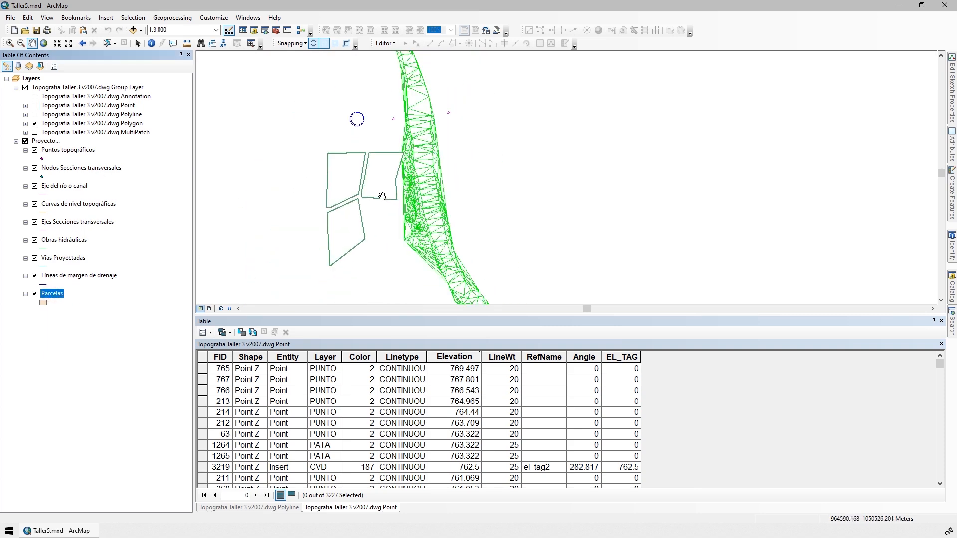
Turn off the drawing's Polygon layer, collapse the Proyecto group and turn off both the drawing and Proyecto groups
{"action": "left_click", "coordinate": [35, 123]}
{"action": "left_click", "coordinate": [59, 123]}
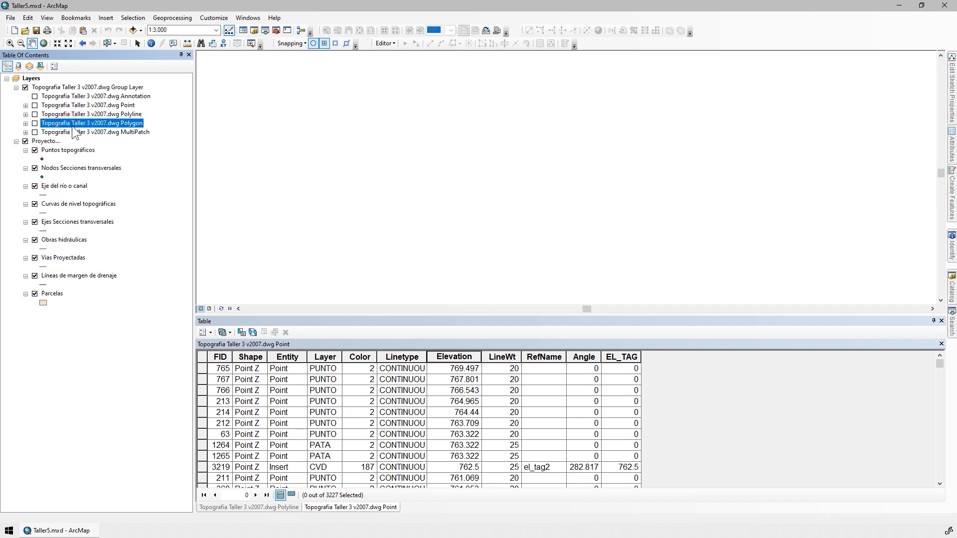
{"action": "left_click", "coordinate": [101, 105]}
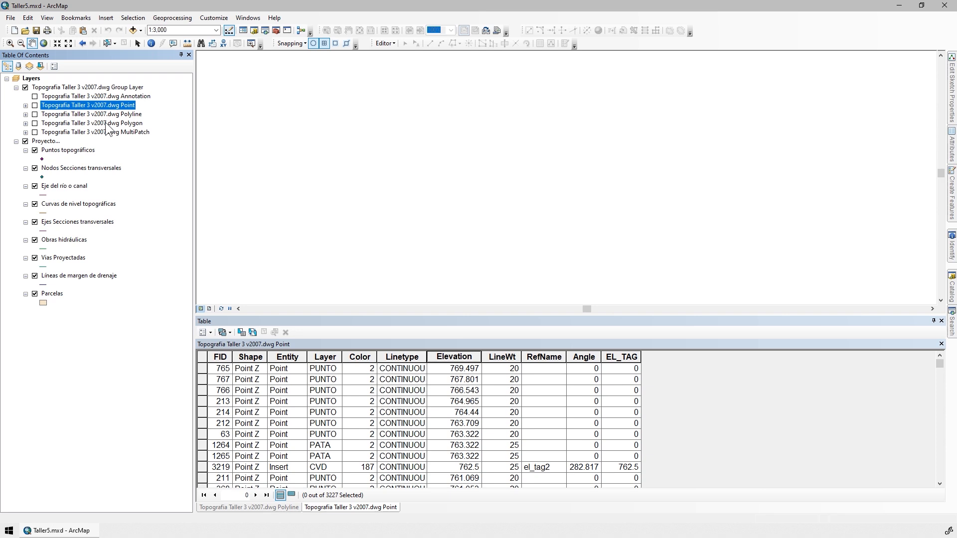
{"action": "left_click", "coordinate": [10, 109]}
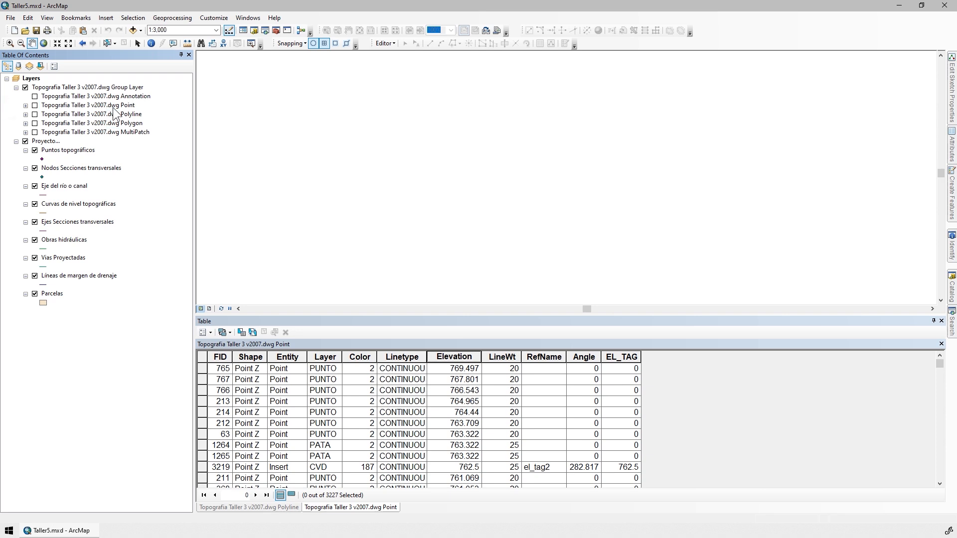
{"action": "left_click", "coordinate": [114, 107]}
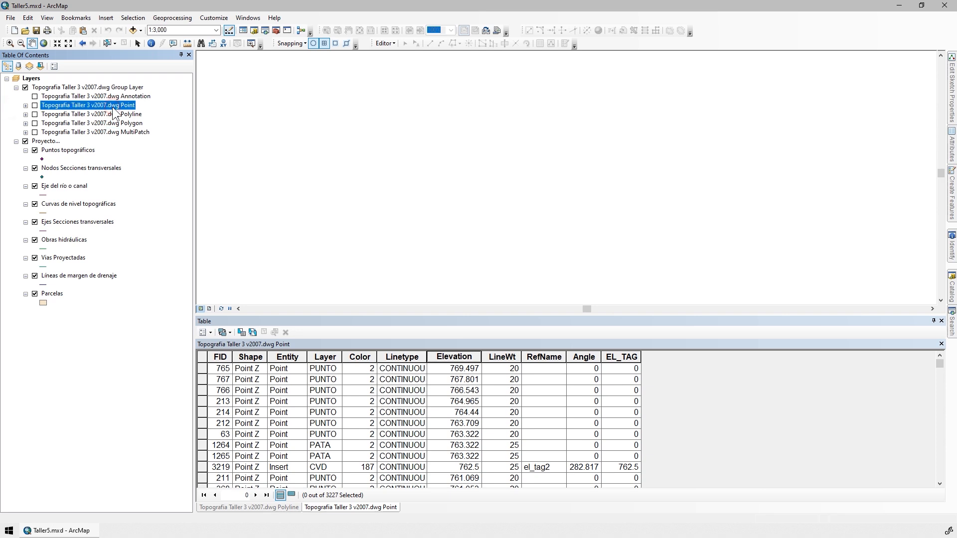
{"action": "left_click", "coordinate": [16, 141]}
{"action": "left_click", "coordinate": [26, 88]}
{"action": "left_click", "coordinate": [25, 141]}
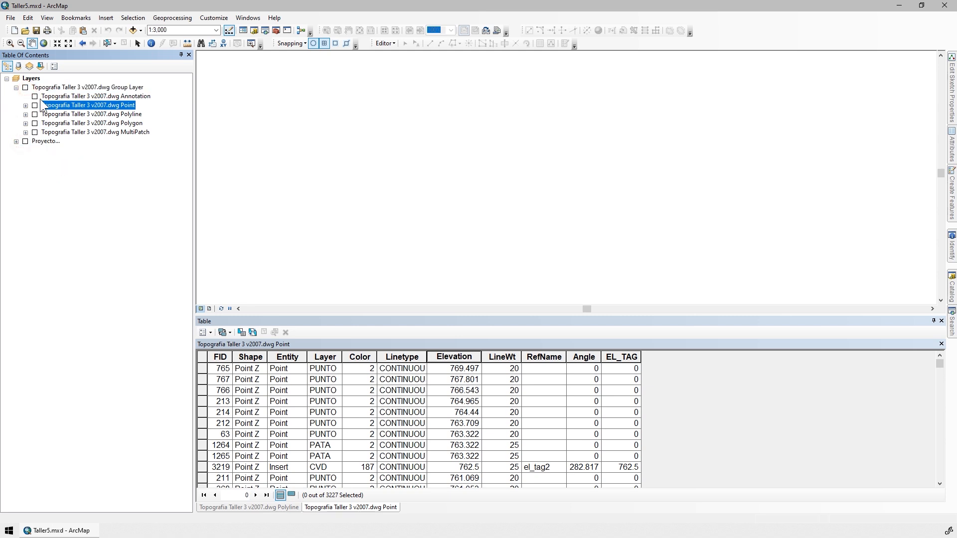
Start a data export of all features from the drawing's Point layer, using the data frame's coordinate system
{"action": "right_click", "coordinate": [88, 105]}
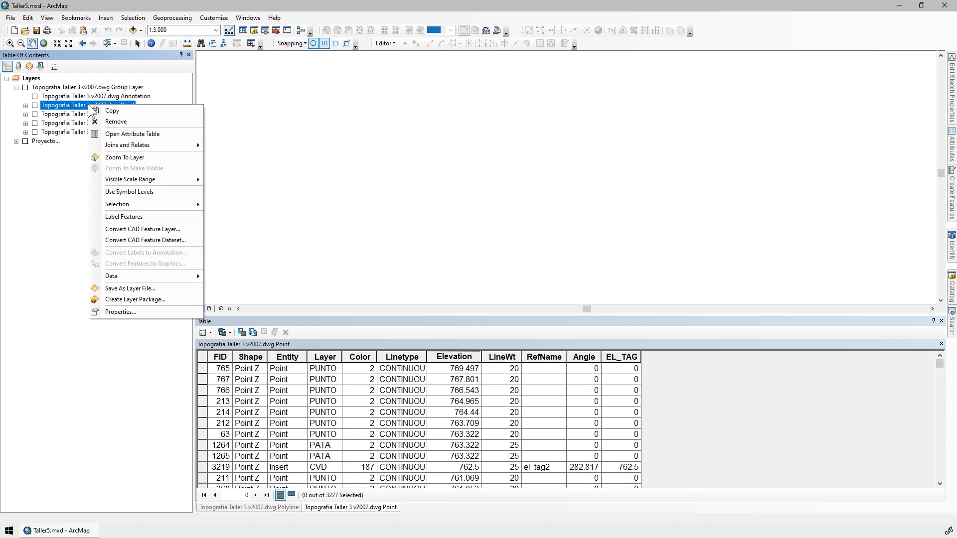
{"action": "mouse_move", "coordinate": [168, 275]}
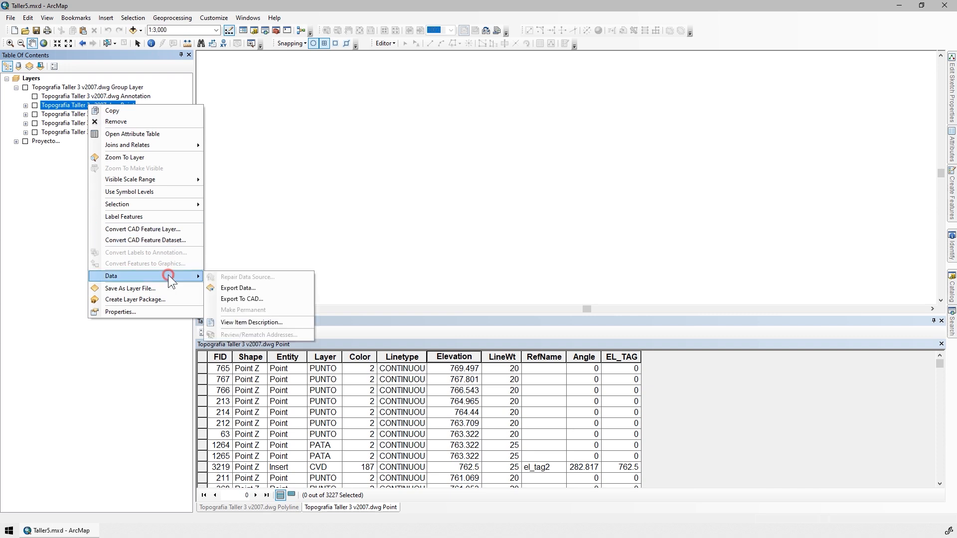
{"action": "left_click", "coordinate": [255, 288]}
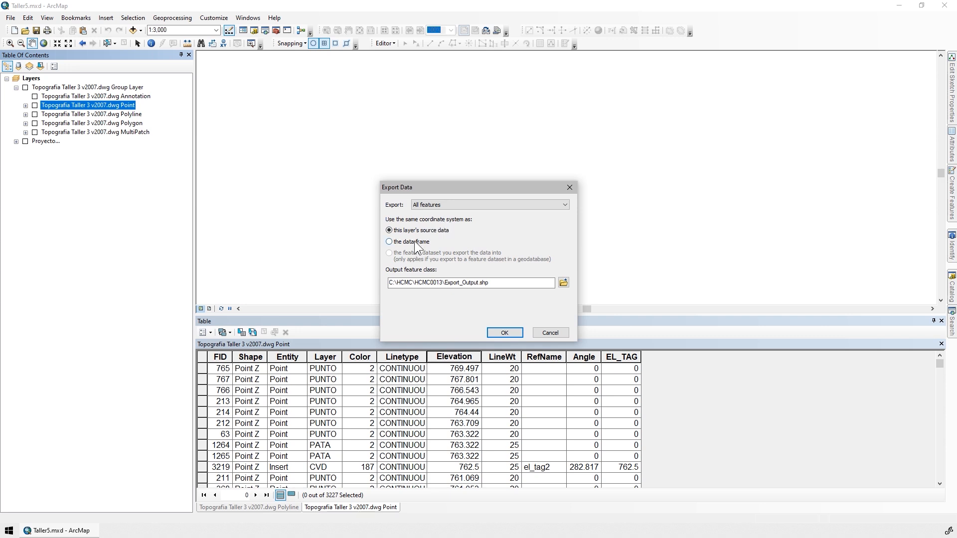
{"action": "left_click", "coordinate": [437, 205]}
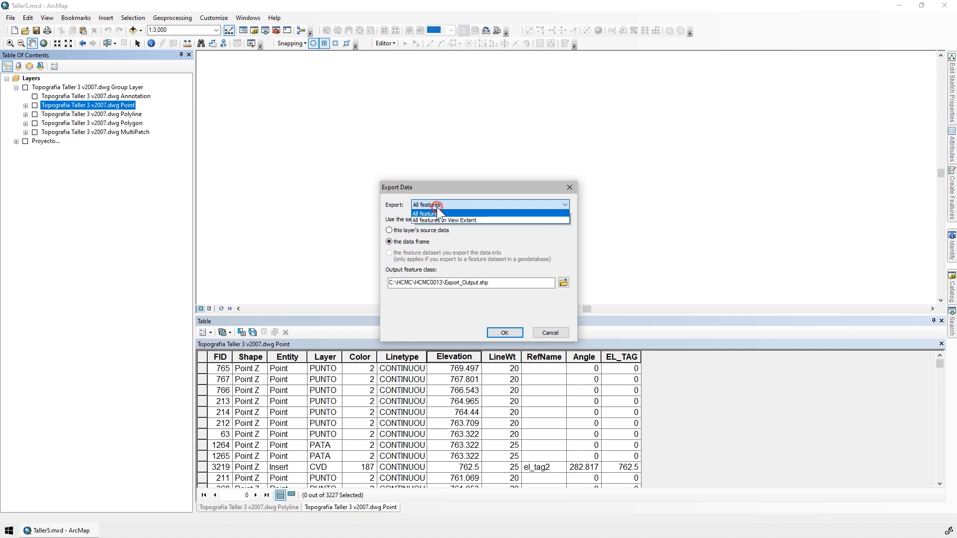
{"action": "left_click", "coordinate": [437, 208]}
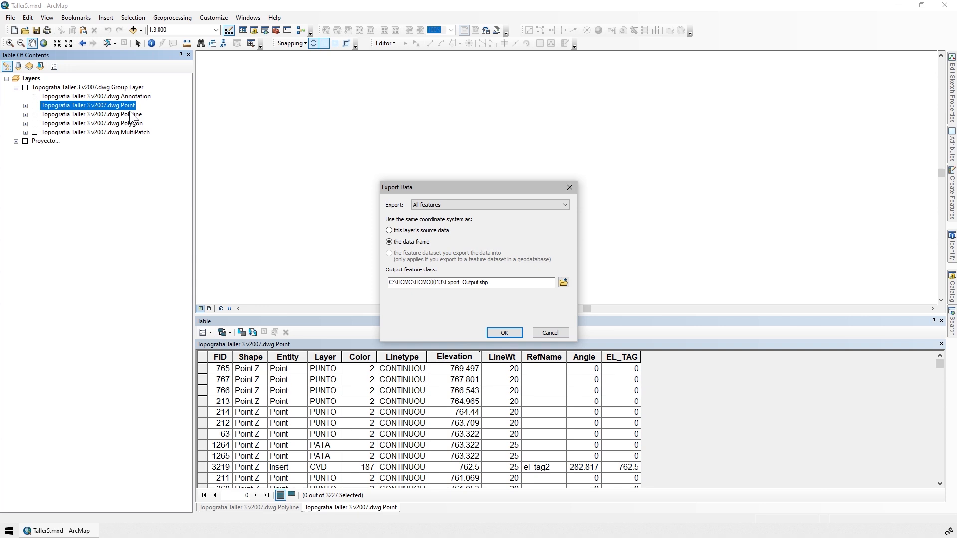
{"action": "left_click", "coordinate": [523, 282]}
{"action": "left_click_drag", "start_coordinate": [510, 283], "coordinate": [359, 279]}
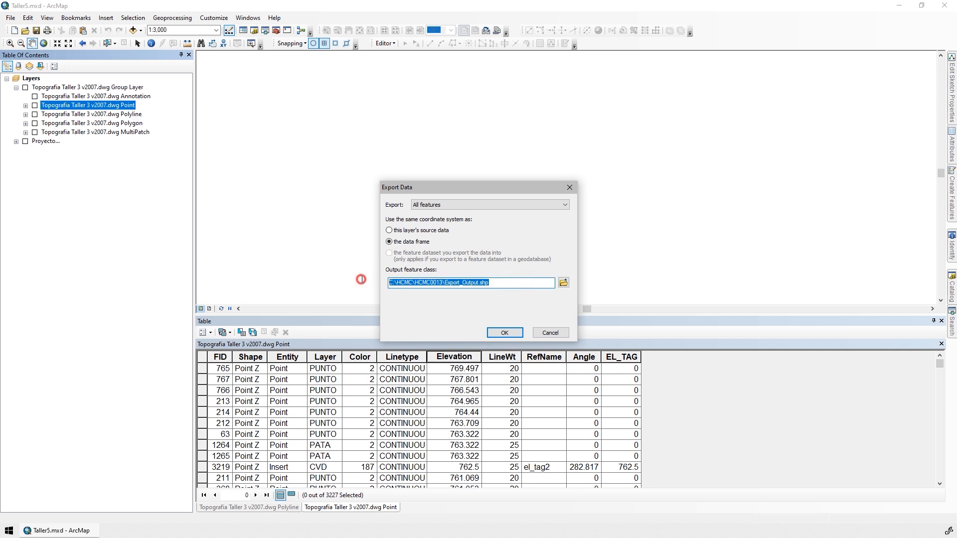
{"action": "left_click", "coordinate": [504, 283]}
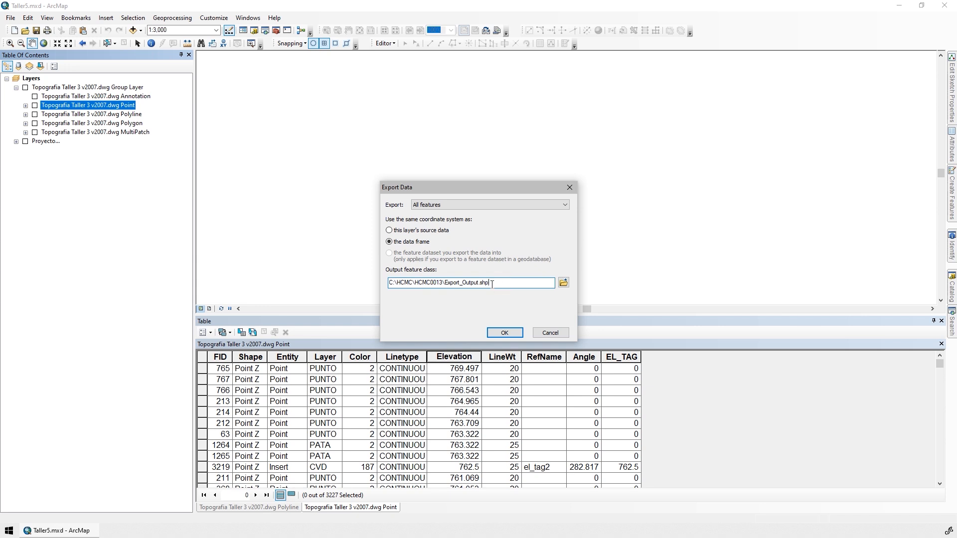
Set the export output to a shapefile named Topo_Puntos.shp in the Taller5 project's SHP folder
{"action": "left_click", "coordinate": [564, 283]}
{"action": "left_click", "coordinate": [473, 201]}
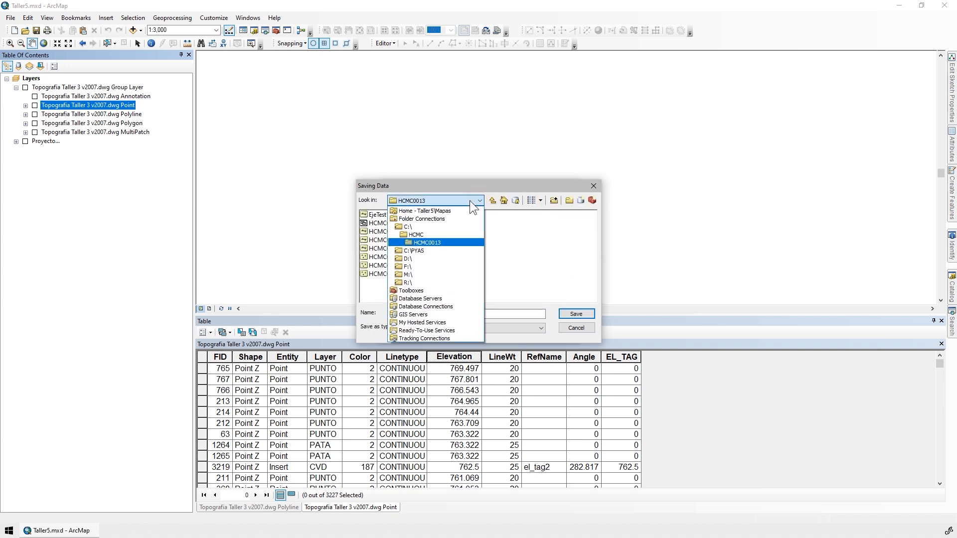
{"action": "left_click", "coordinate": [421, 226]}
{"action": "double_click", "coordinate": [461, 274]}
{"action": "double_click", "coordinate": [379, 249]}
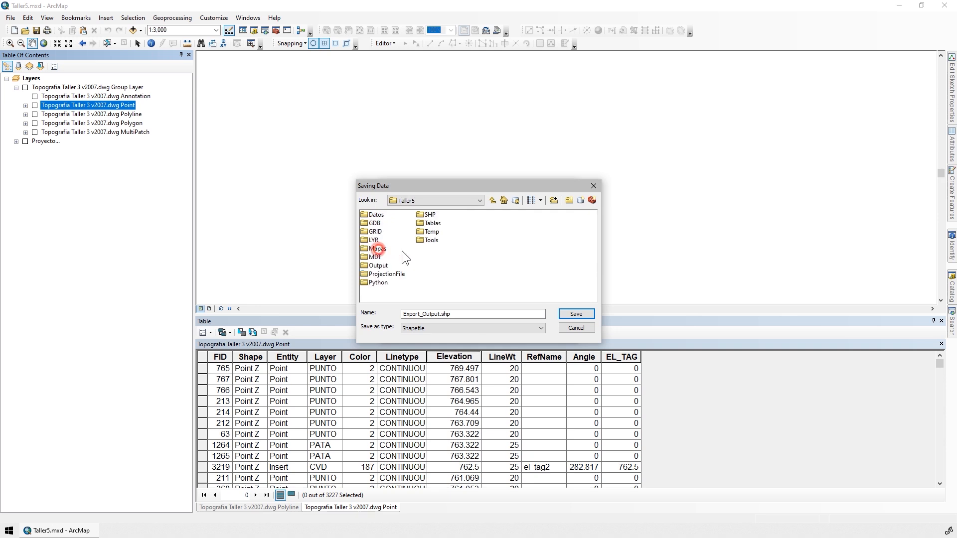
{"action": "double_click", "coordinate": [429, 214]}
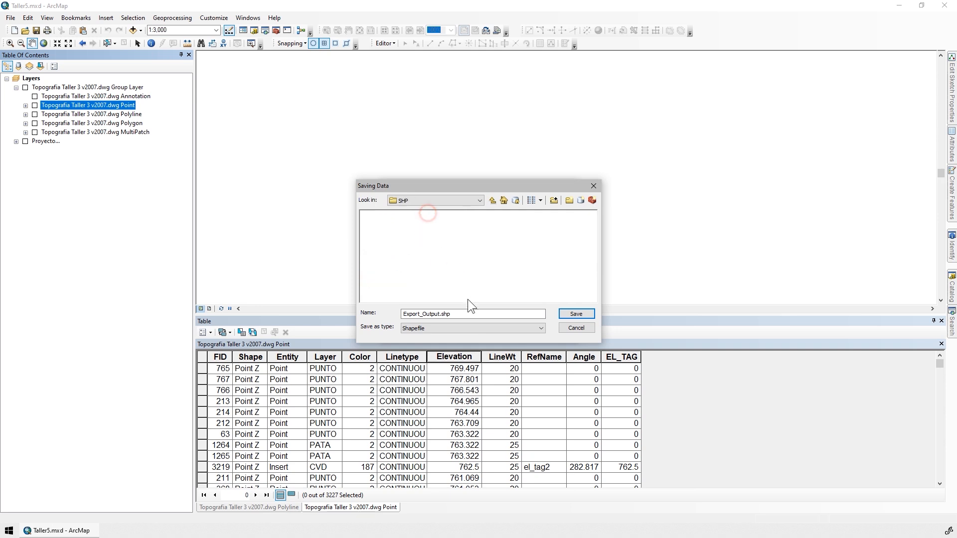
{"action": "left_click_drag", "start_coordinate": [461, 314], "coordinate": [324, 307]}
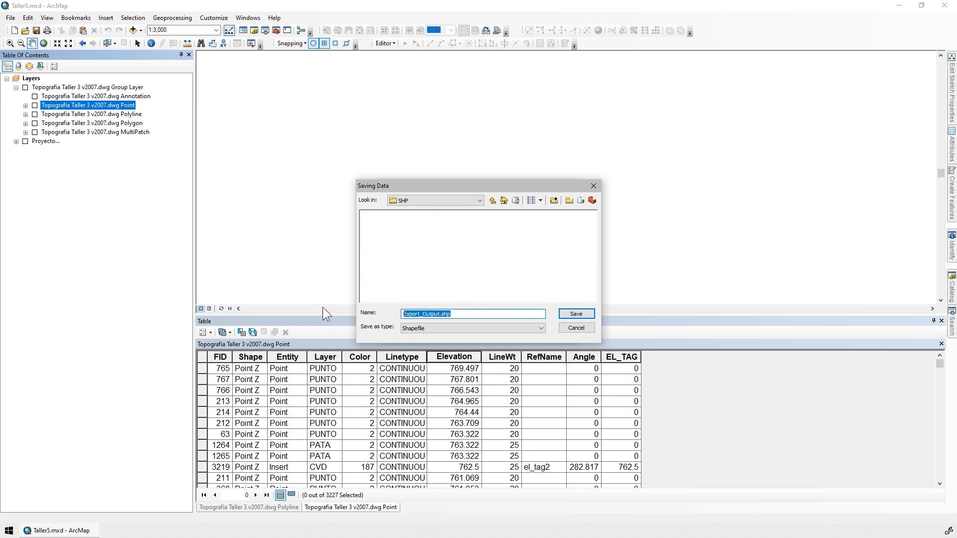
{"action": "type", "text": "Topo_Puntos"}
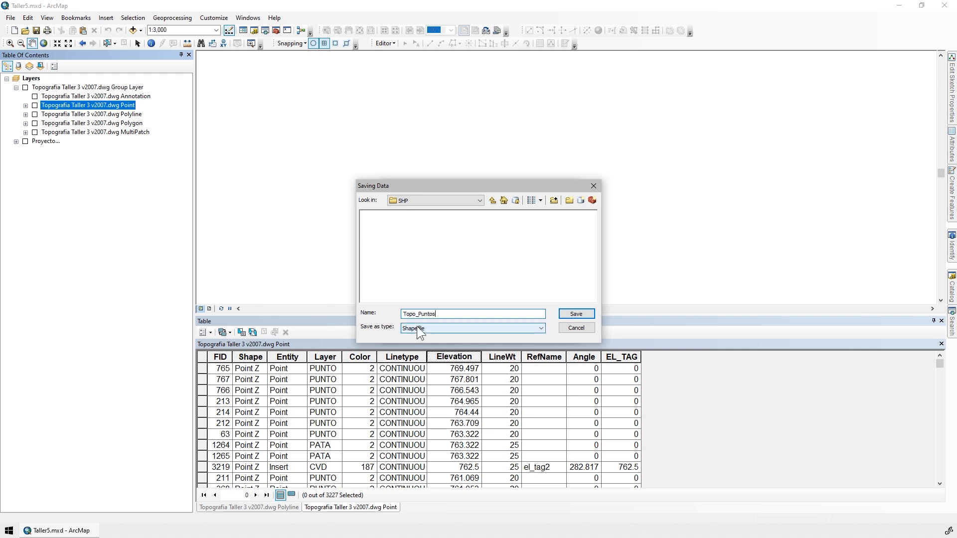
{"action": "left_click", "coordinate": [419, 332]}
{"action": "left_click", "coordinate": [418, 338]}
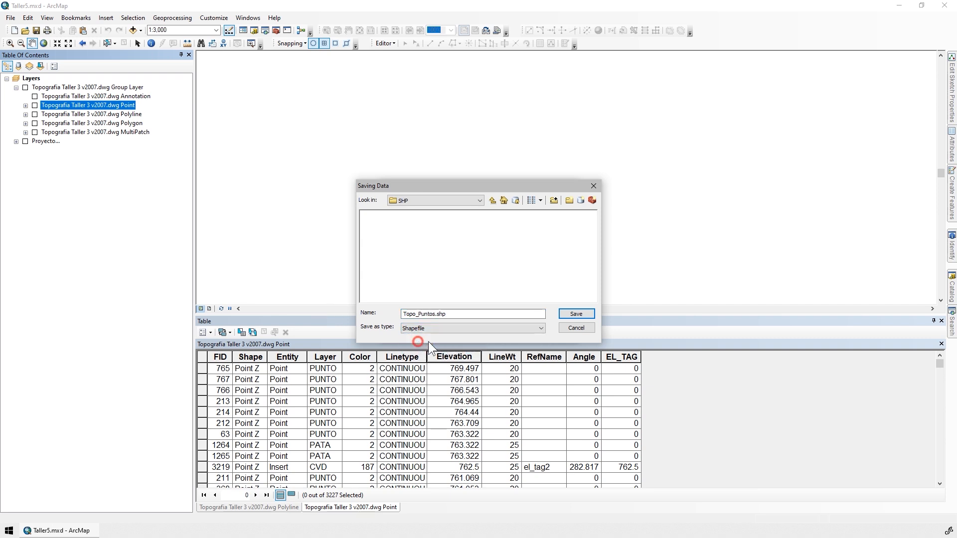
{"action": "left_click", "coordinate": [568, 311]}
Run the point export and add the exported data to the map as a layer
{"action": "left_click_drag", "start_coordinate": [491, 283], "coordinate": [476, 283]}
{"action": "left_click", "coordinate": [503, 333]}
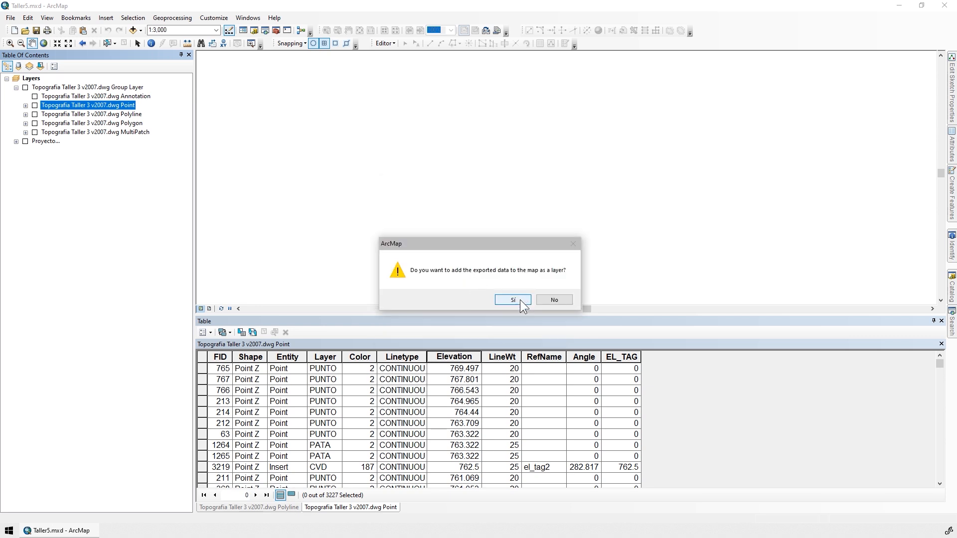
{"action": "left_click", "coordinate": [516, 300]}
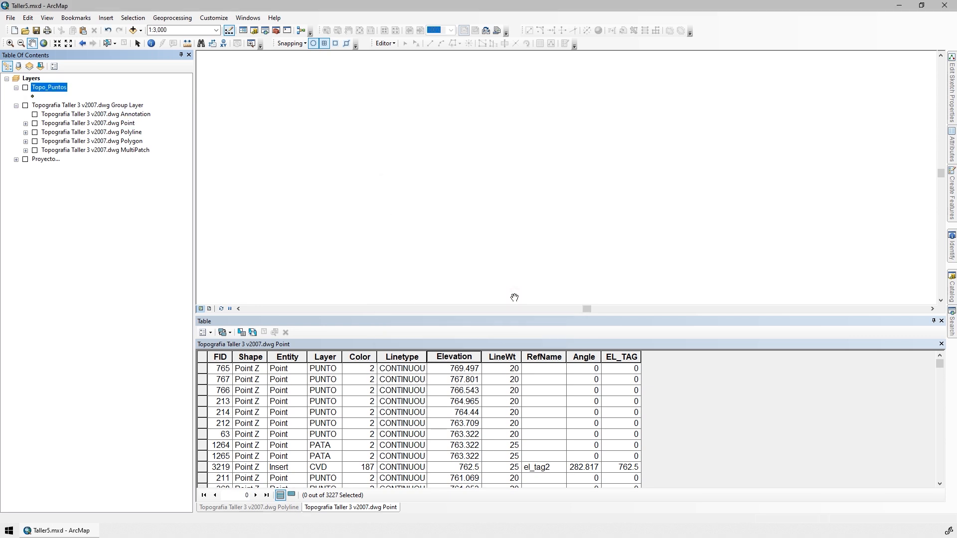
Display the Topo_Puntos layer at its full extent, close the attribute table and examine the points along the river corridor
{"action": "left_click", "coordinate": [25, 87]}
{"action": "right_click", "coordinate": [39, 87]}
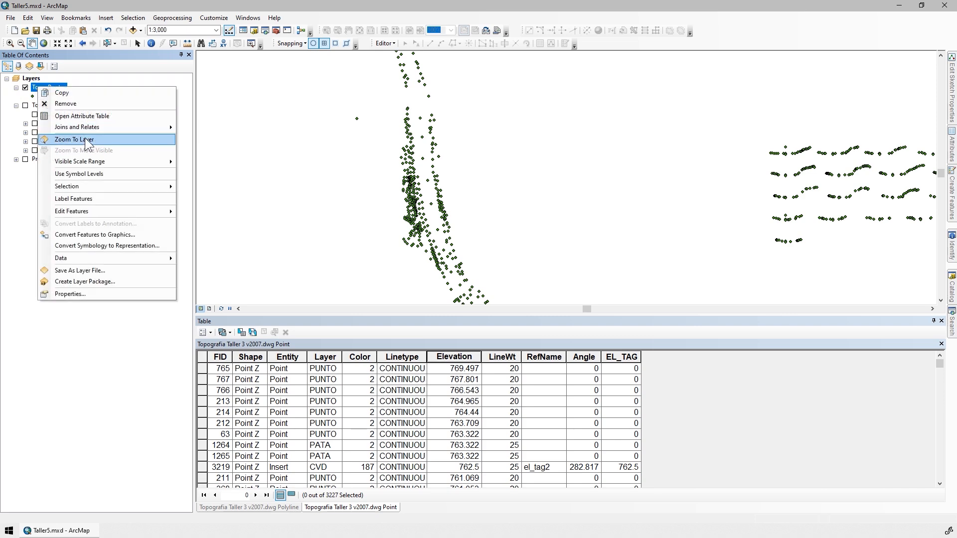
{"action": "left_click", "coordinate": [88, 139]}
{"action": "left_click", "coordinate": [941, 321]}
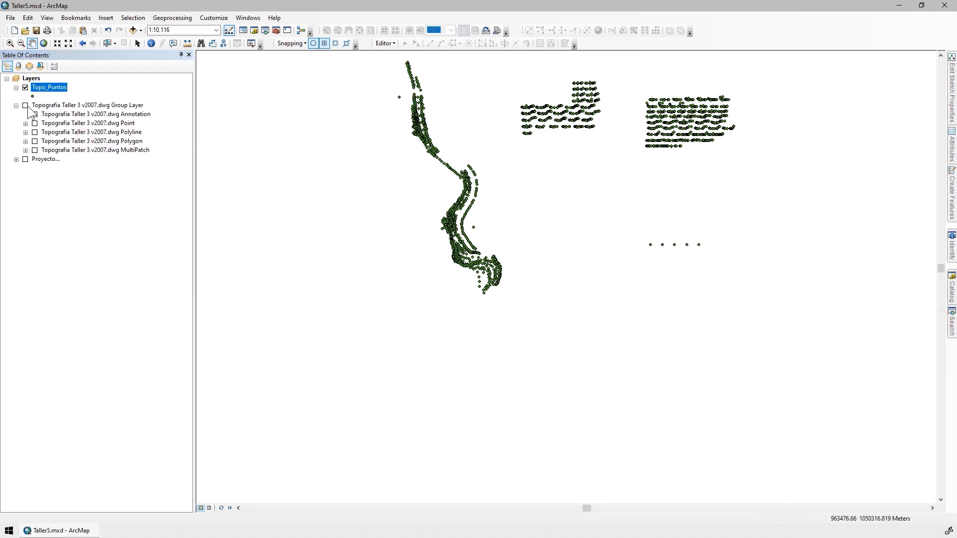
{"action": "scroll", "coordinate": [455, 197], "scroll_direction": "up", "scroll_amount": 3}
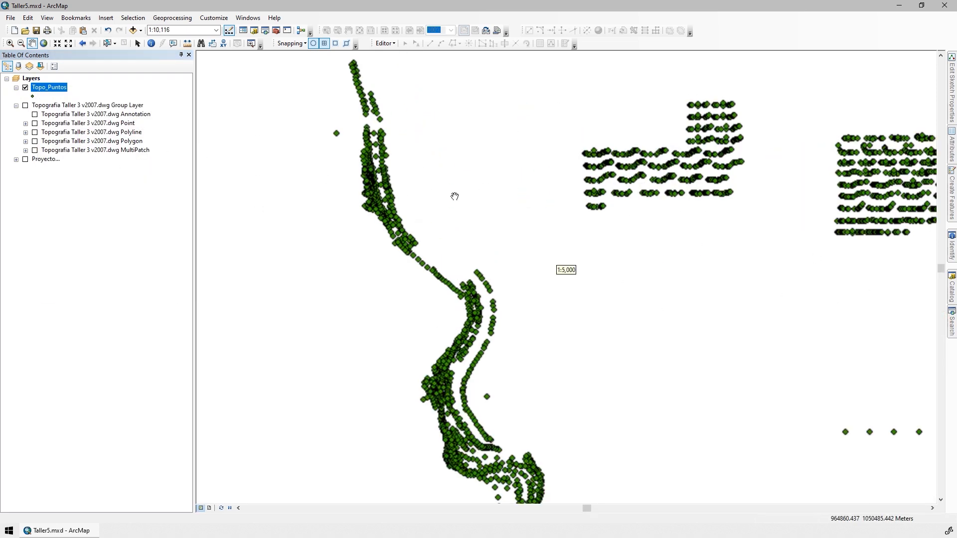
{"action": "left_click_drag", "start_coordinate": [564, 244], "coordinate": [447, 207]}
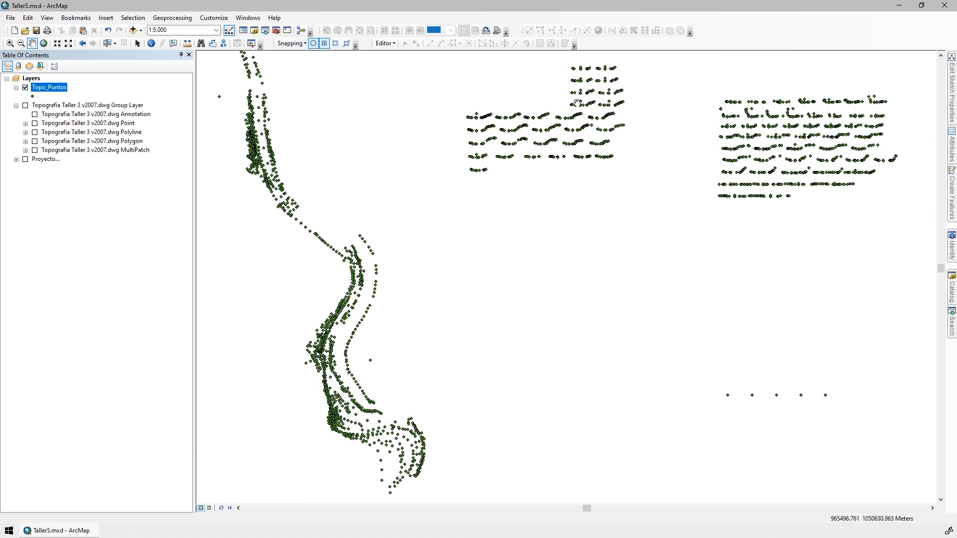
{"action": "left_click_drag", "start_coordinate": [365, 164], "coordinate": [460, 208]}
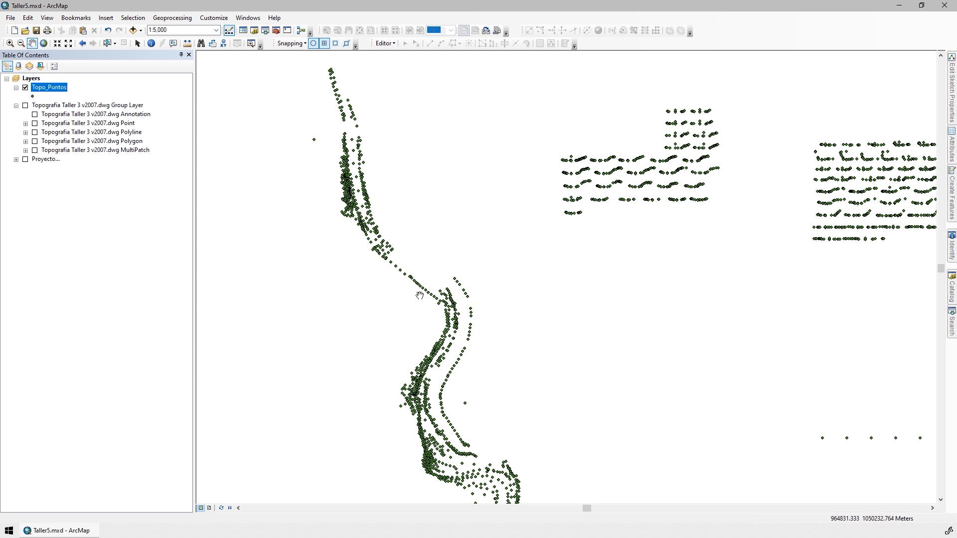
Change the Topo_Puntos symbol to a black Circle 1 marker with size 6
{"action": "left_click", "coordinate": [33, 96]}
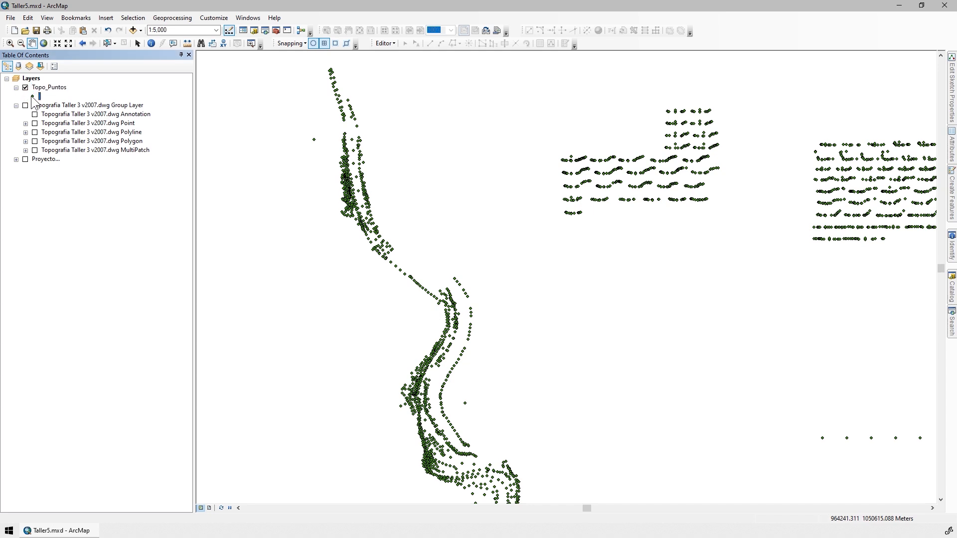
{"action": "double_click", "coordinate": [32, 97]}
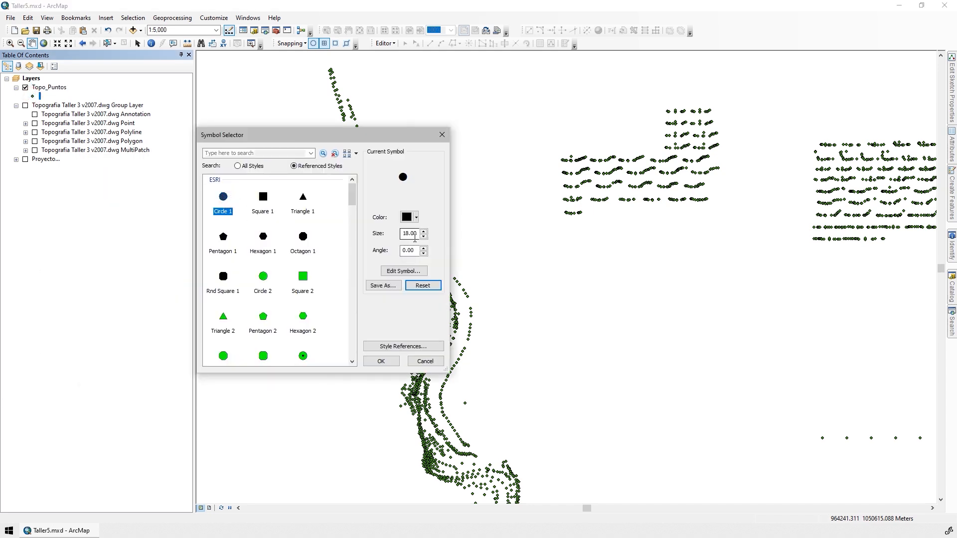
{"action": "double_click", "coordinate": [409, 233]}
{"action": "type", "text": "5"}
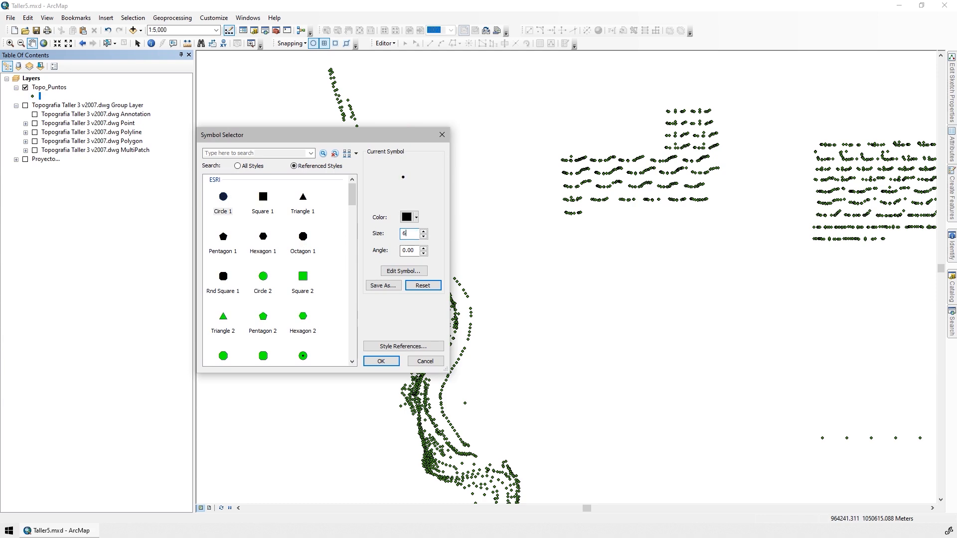
{"action": "key", "text": "Return"}
Turn off the Topo_Puntos layer and display the drawing's Polyline layer along with its group
{"action": "left_click_drag", "start_coordinate": [525, 244], "coordinate": [537, 186]}
{"action": "scroll", "coordinate": [473, 285], "scroll_direction": "up", "scroll_amount": 5}
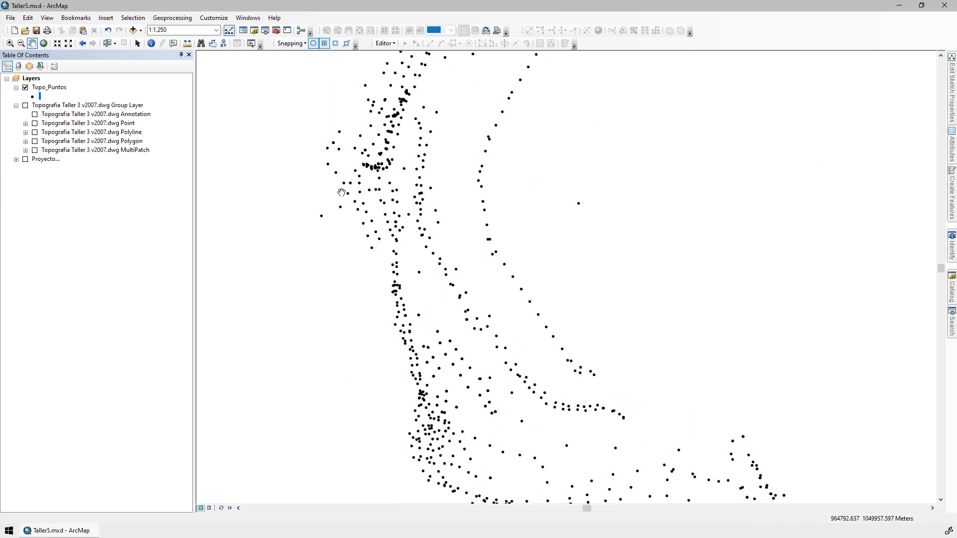
{"action": "left_click", "coordinate": [25, 88]}
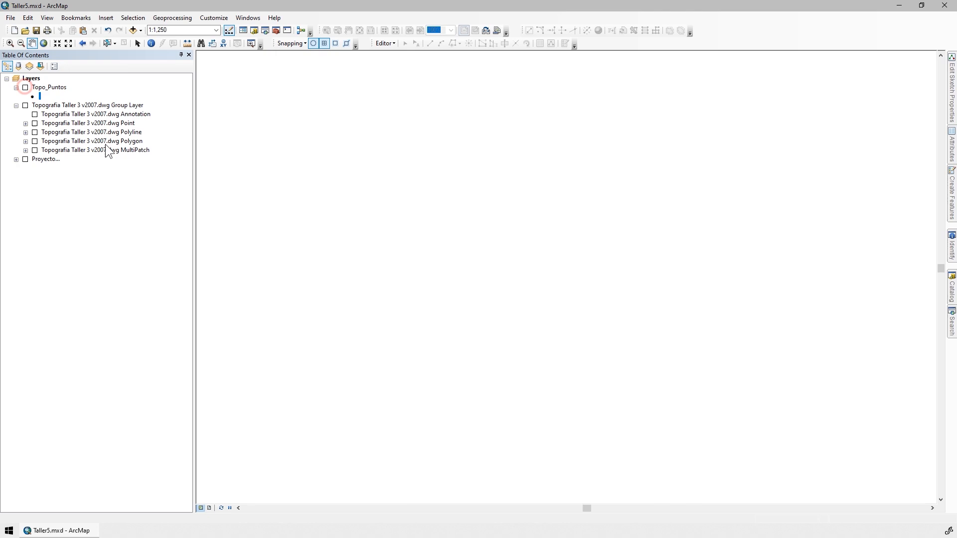
{"action": "left_click", "coordinate": [34, 132]}
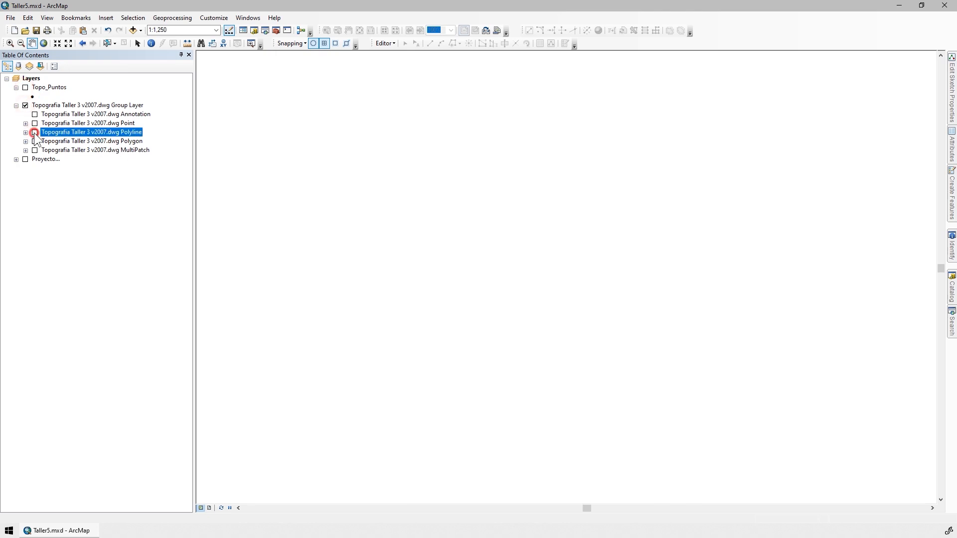
{"action": "left_click", "coordinate": [35, 132]}
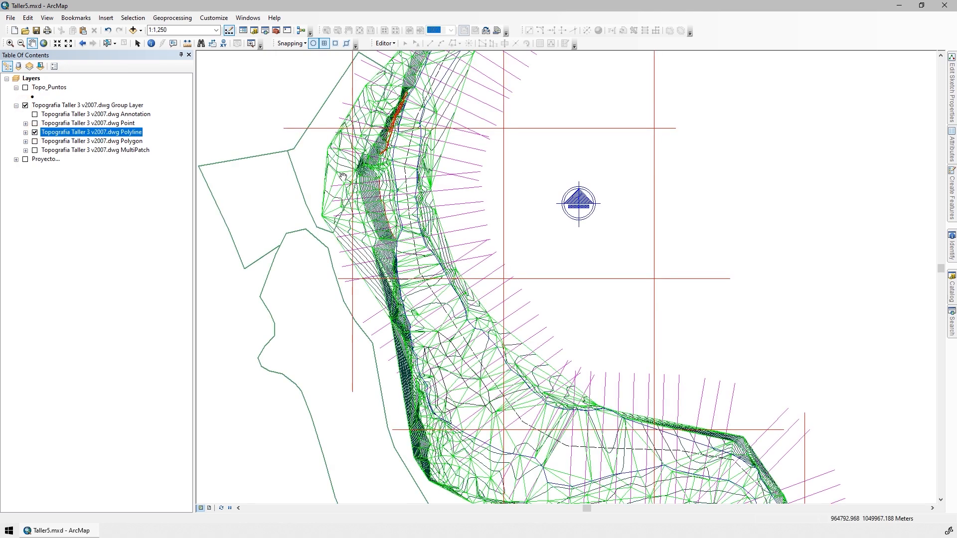
Start a data export of the drawing's Polyline layer, using the data frame's coordinate system
{"action": "right_click", "coordinate": [70, 135]}
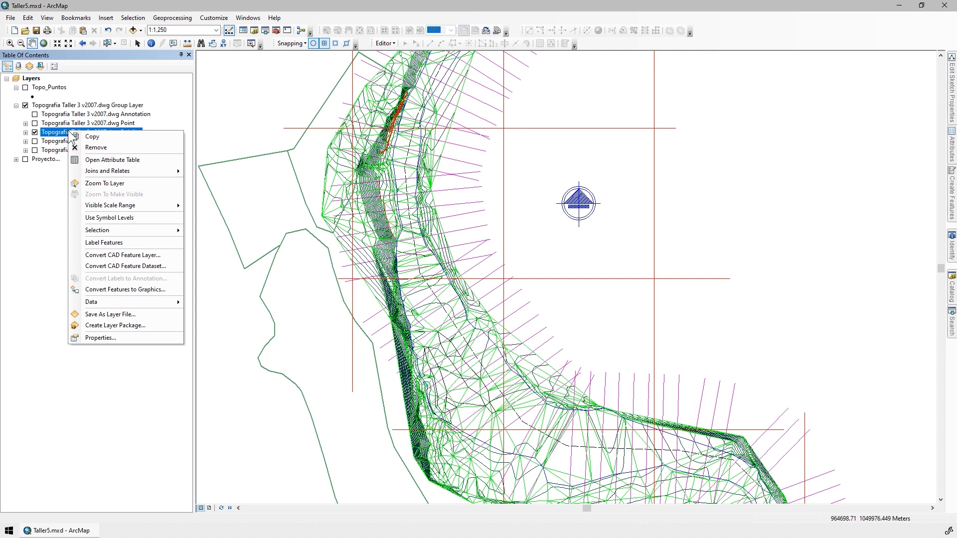
{"action": "mouse_move", "coordinate": [156, 301]}
{"action": "left_click", "coordinate": [220, 312]}
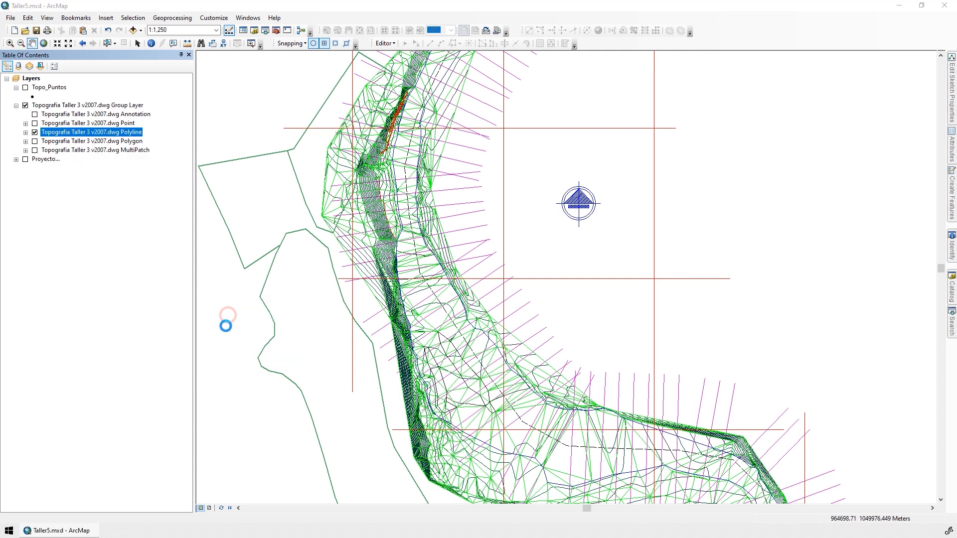
{"action": "left_click", "coordinate": [415, 242]}
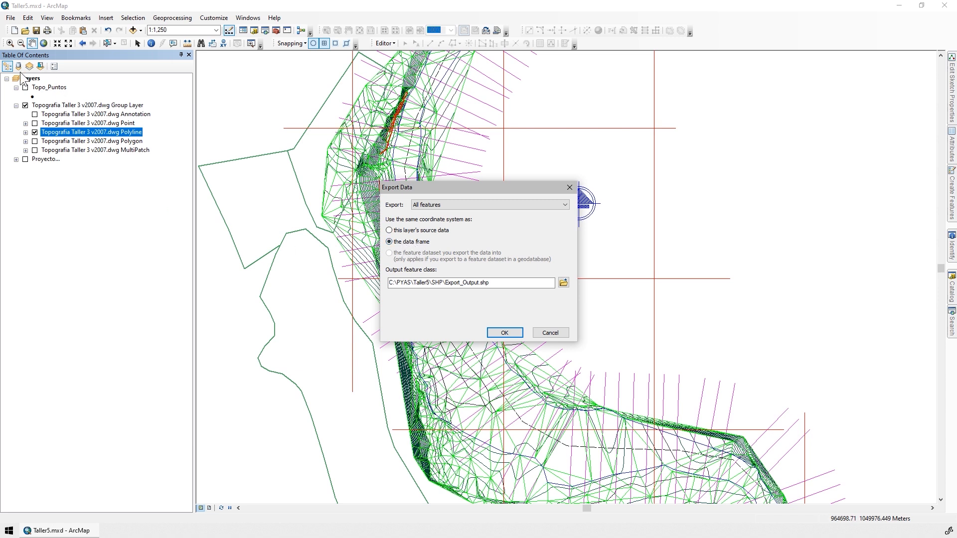
Export all polyline features to a shapefile named Topo_Lineas.shp in the SHP folder and add it to the map
{"action": "left_click", "coordinate": [564, 283]}
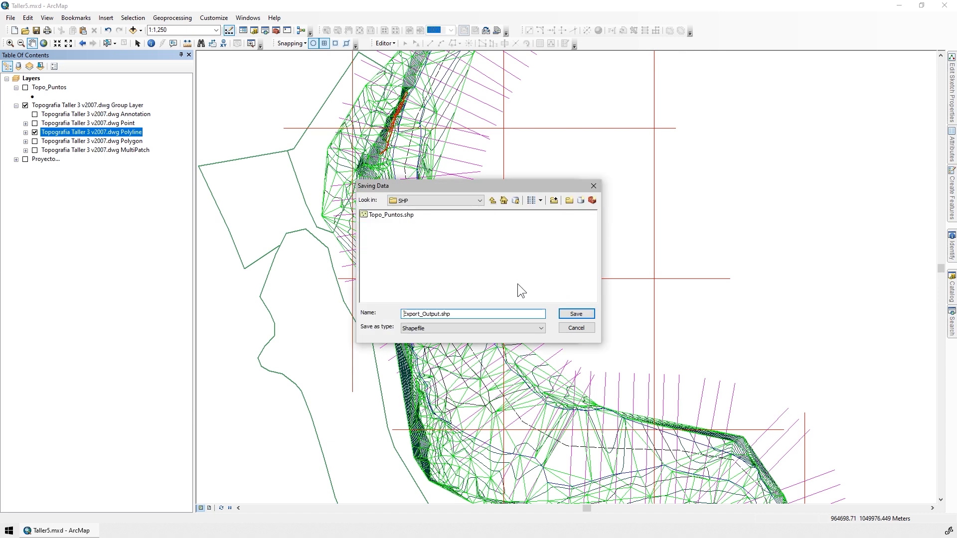
{"action": "left_click", "coordinate": [393, 216]}
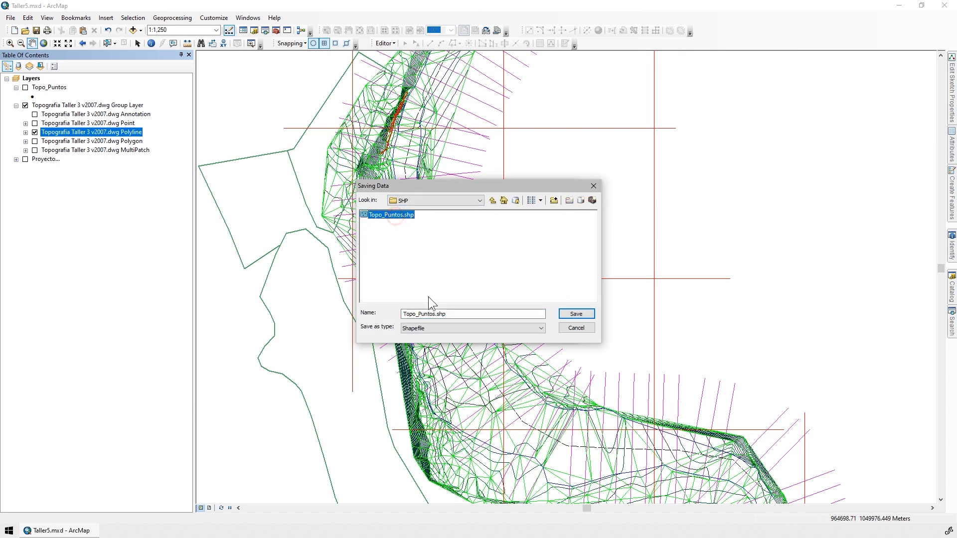
{"action": "double_click", "coordinate": [431, 313]}
{"action": "type", "text": "Lineas"}
{"action": "left_click", "coordinate": [576, 315]}
{"action": "left_click", "coordinate": [493, 205]}
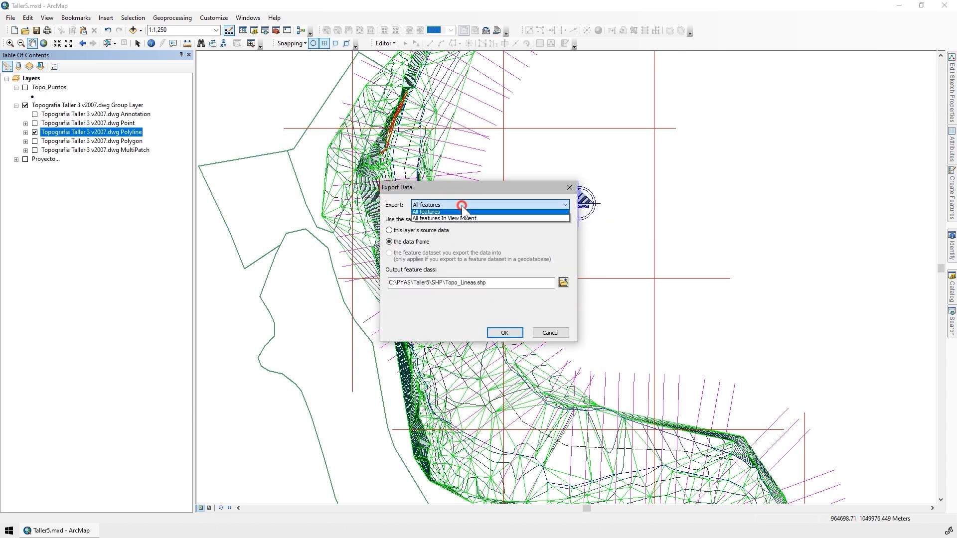
{"action": "left_click", "coordinate": [463, 209]}
{"action": "left_click", "coordinate": [504, 332]}
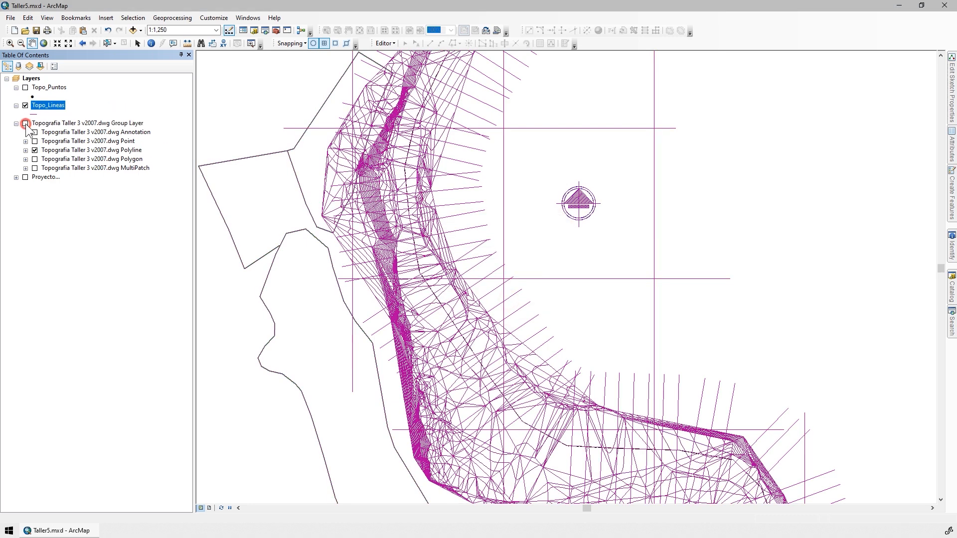
Turn off the drawing's group layer and show Topo_Puntos together with Topo_Lineas
{"action": "left_click", "coordinate": [26, 124]}
{"action": "left_click", "coordinate": [25, 88]}
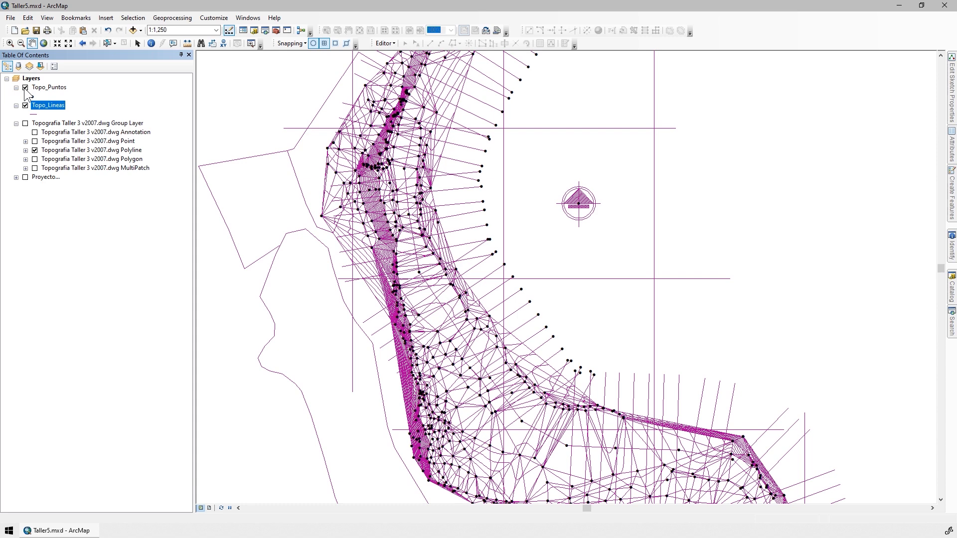
Open the line symbol of Topo_Lineas for editing and remove ESRI-CAD from the referenced styles
{"action": "left_click", "coordinate": [33, 114]}
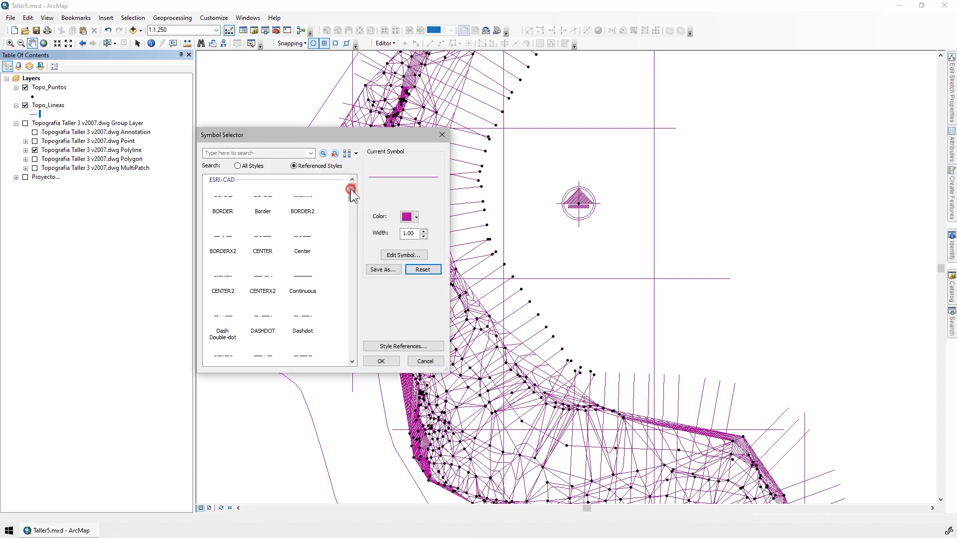
{"action": "left_click", "coordinate": [400, 346]}
{"action": "scroll", "coordinate": [340, 249], "scroll_direction": "down", "scroll_amount": 5}
{"action": "scroll", "coordinate": [340, 249], "scroll_direction": "down", "scroll_amount": 2}
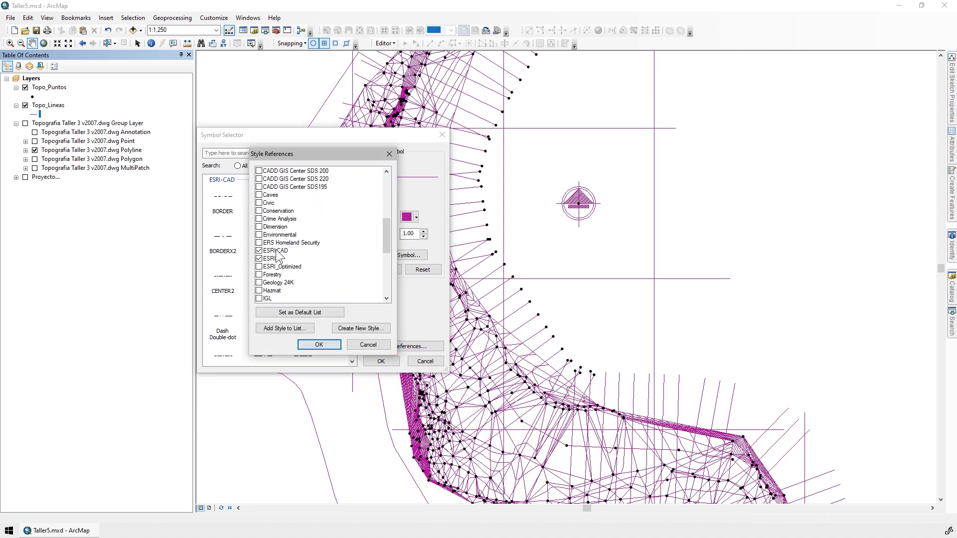
{"action": "left_click", "coordinate": [259, 250]}
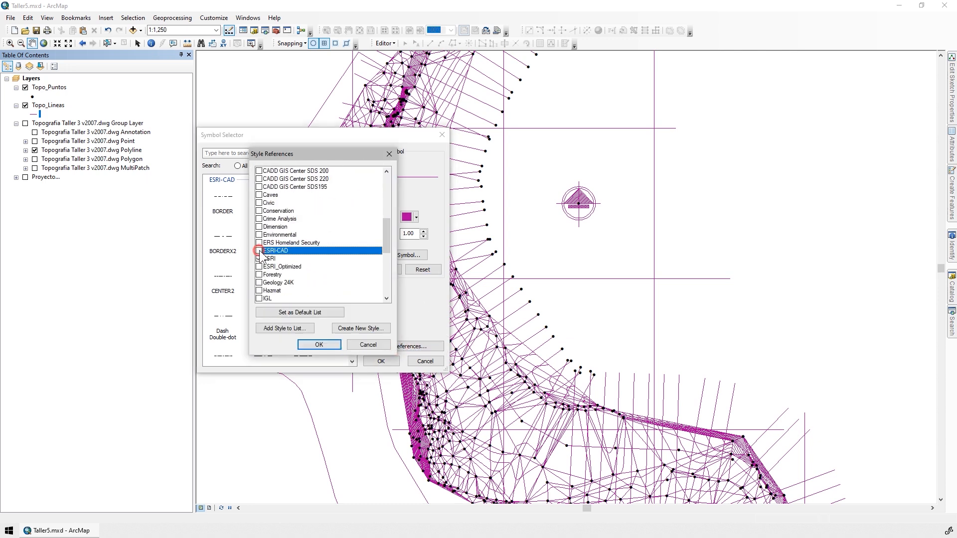
{"action": "left_click", "coordinate": [319, 345]}
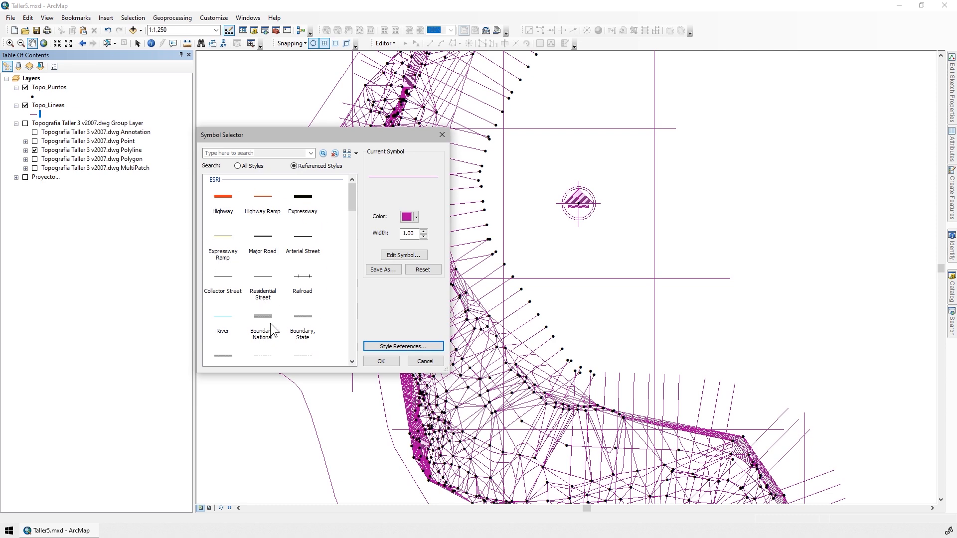
Apply the ESRI Residential Street symbol to the Topo_Lineas layer
{"action": "left_click", "coordinate": [263, 291]}
{"action": "left_click", "coordinate": [391, 360]}
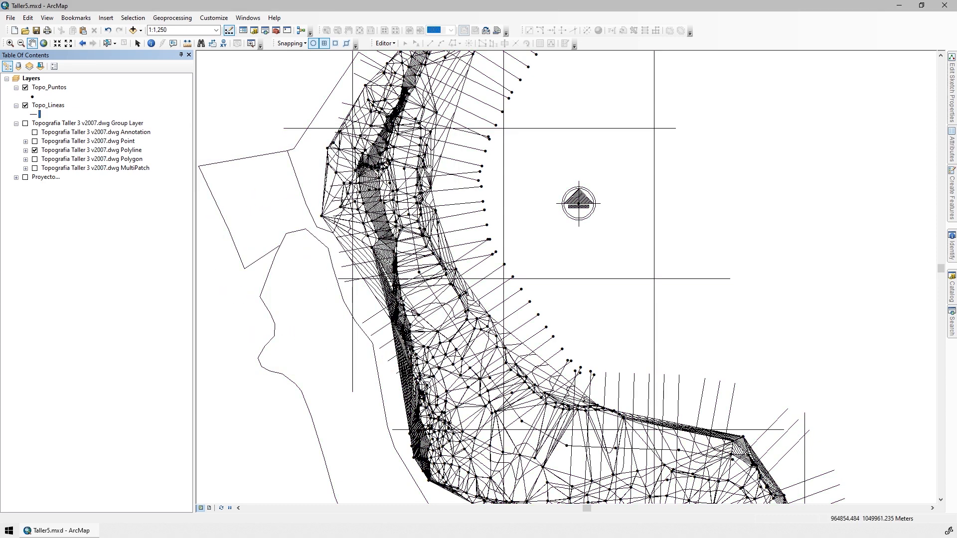
{"action": "left_click_drag", "start_coordinate": [481, 342], "coordinate": [437, 139]}
{"action": "left_click_drag", "start_coordinate": [543, 307], "coordinate": [500, 201]}
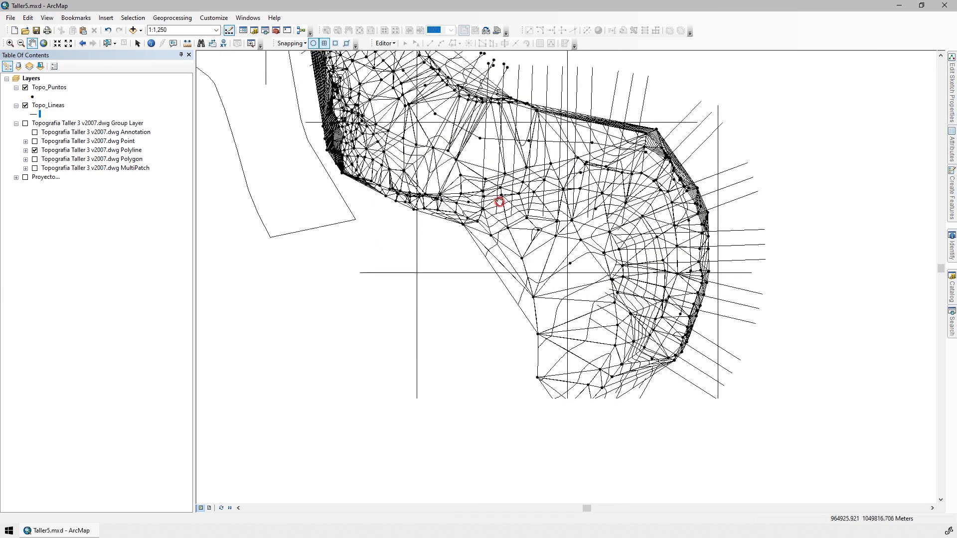
Turn off the drawing's Polyline layer and start exporting all features of its Polygon layer in the data frame's coordinate system
{"action": "left_click", "coordinate": [34, 150]}
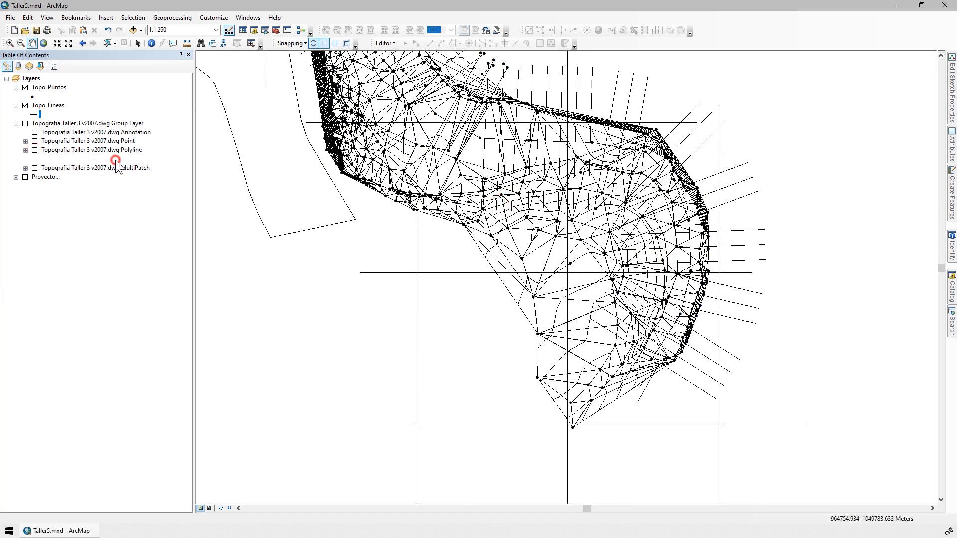
{"action": "left_click", "coordinate": [115, 160]}
{"action": "right_click", "coordinate": [109, 160]}
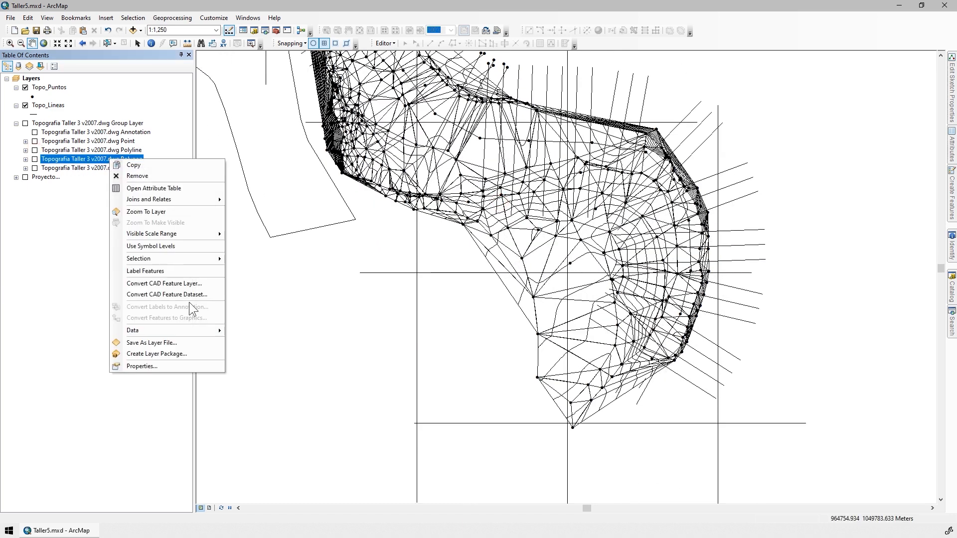
{"action": "mouse_move", "coordinate": [195, 331]}
{"action": "left_click", "coordinate": [260, 338]}
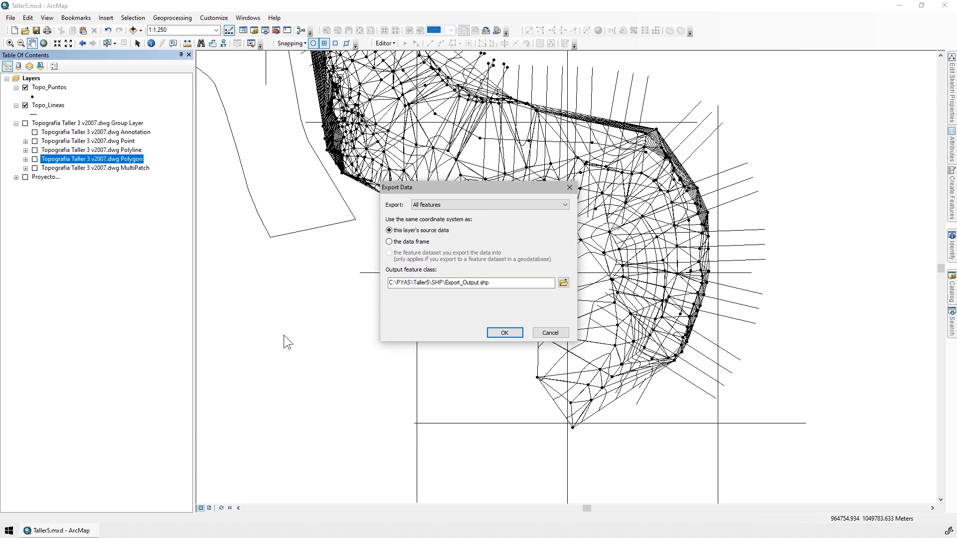
{"action": "left_click", "coordinate": [412, 243]}
{"action": "left_click", "coordinate": [446, 205]}
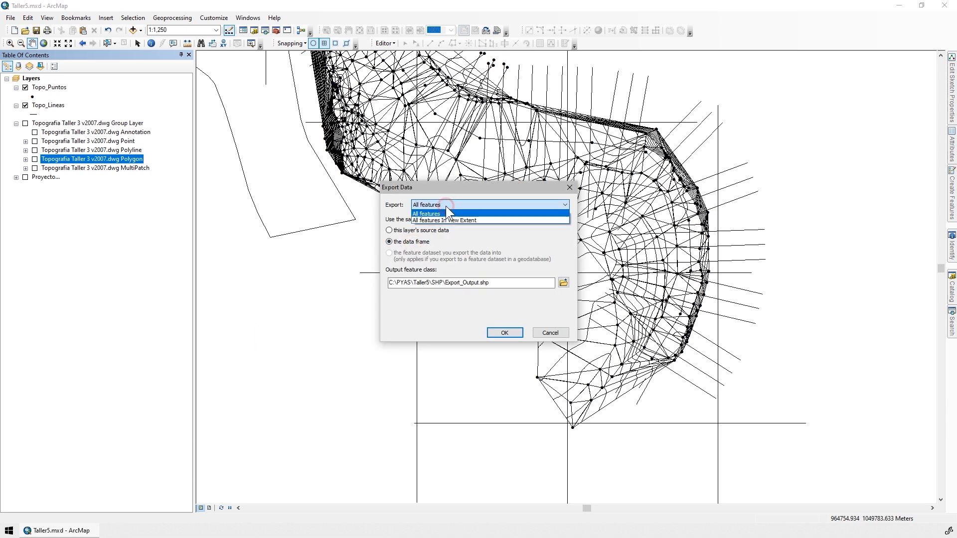
{"action": "left_click", "coordinate": [445, 205]}
Export the polygons to a shapefile named Topo_Poligonos.shp in the SHP folder and add it to the map
{"action": "left_click", "coordinate": [563, 283]}
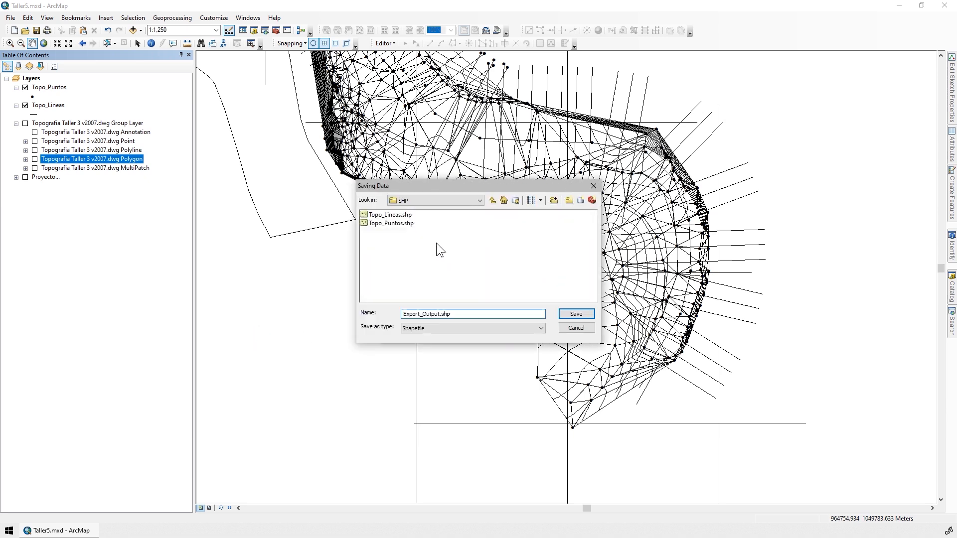
{"action": "left_click", "coordinate": [389, 225]}
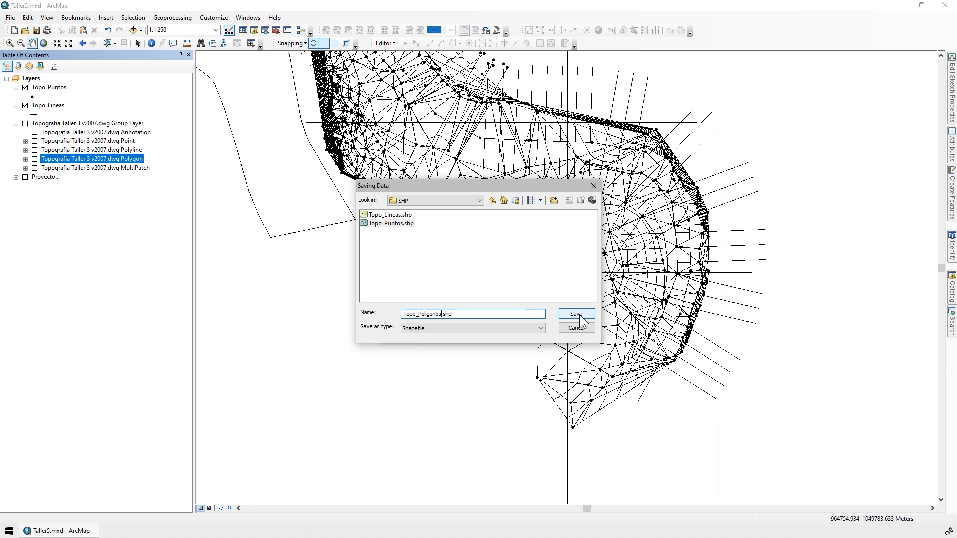
{"action": "left_click", "coordinate": [580, 315]}
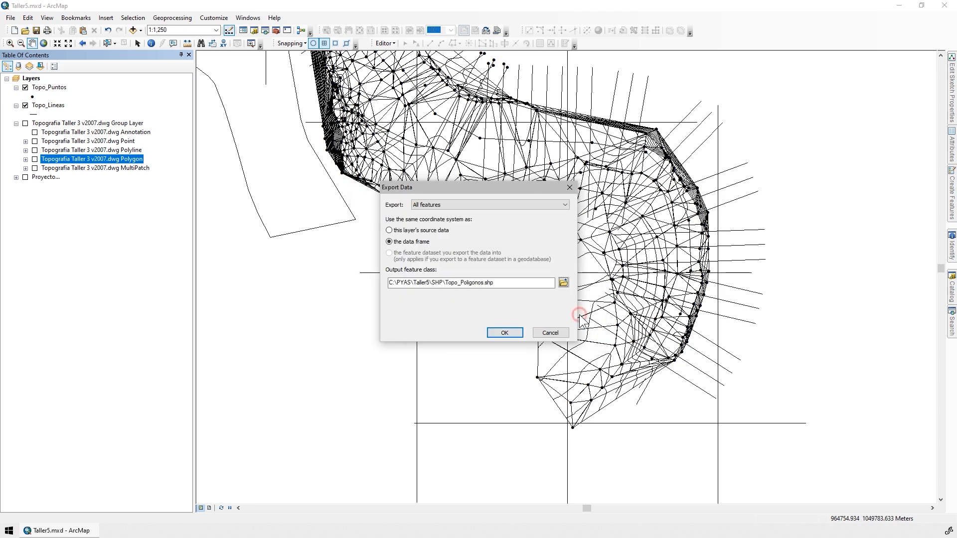
{"action": "left_click", "coordinate": [504, 332]}
{"action": "left_click", "coordinate": [511, 299]}
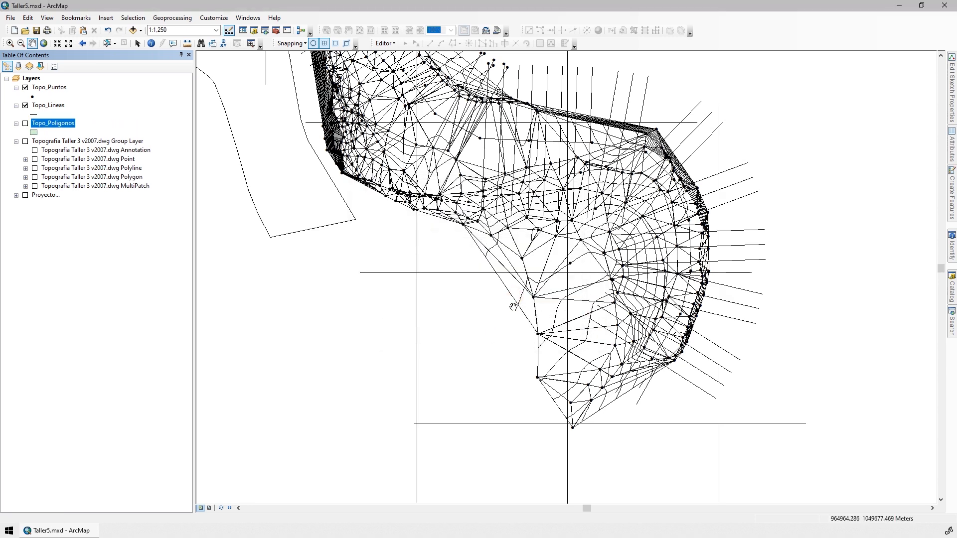
Display the Topo_Poligonos layer beneath the exported points and lines
{"action": "left_click", "coordinate": [25, 123]}
{"action": "left_click_drag", "start_coordinate": [308, 172], "coordinate": [389, 376]}
{"action": "scroll", "coordinate": [413, 227], "scroll_direction": "down", "scroll_amount": 2}
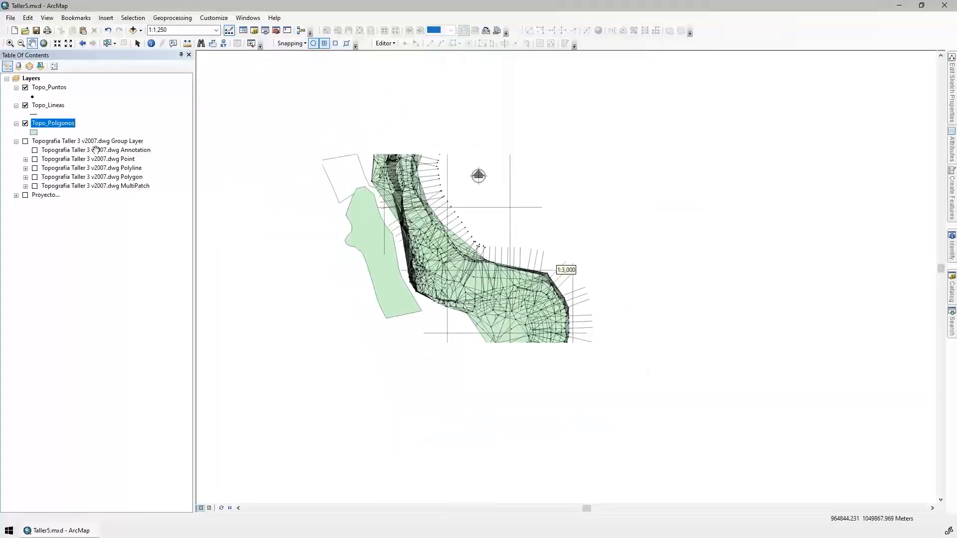
Hide Topo_Lineas to examine the polygons closely against the topographic points, and show the lines again
{"action": "left_click", "coordinate": [25, 105]}
{"action": "left_click", "coordinate": [25, 87]}
{"action": "left_click_drag", "start_coordinate": [271, 162], "coordinate": [373, 243]}
{"action": "scroll", "coordinate": [372, 243], "scroll_direction": "up", "scroll_amount": 3}
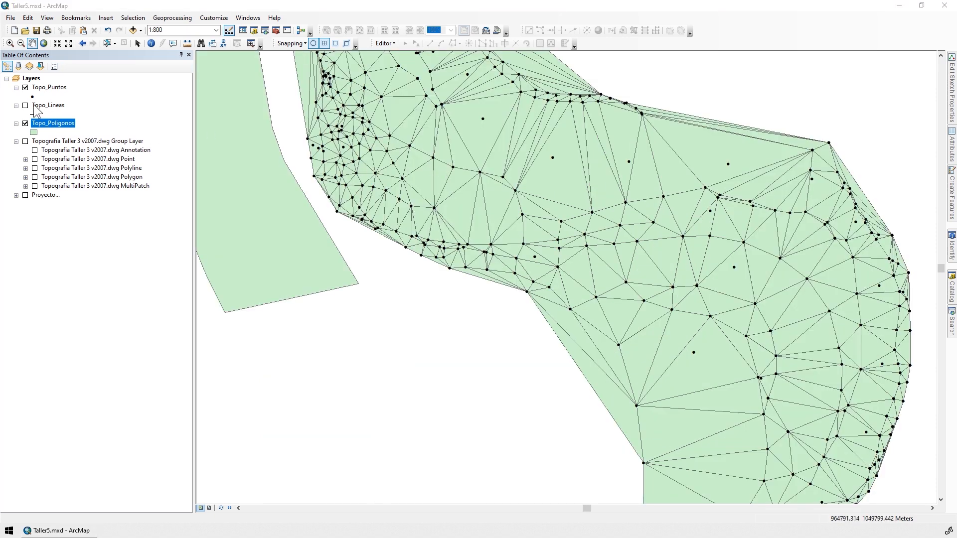
{"action": "left_click", "coordinate": [25, 105]}
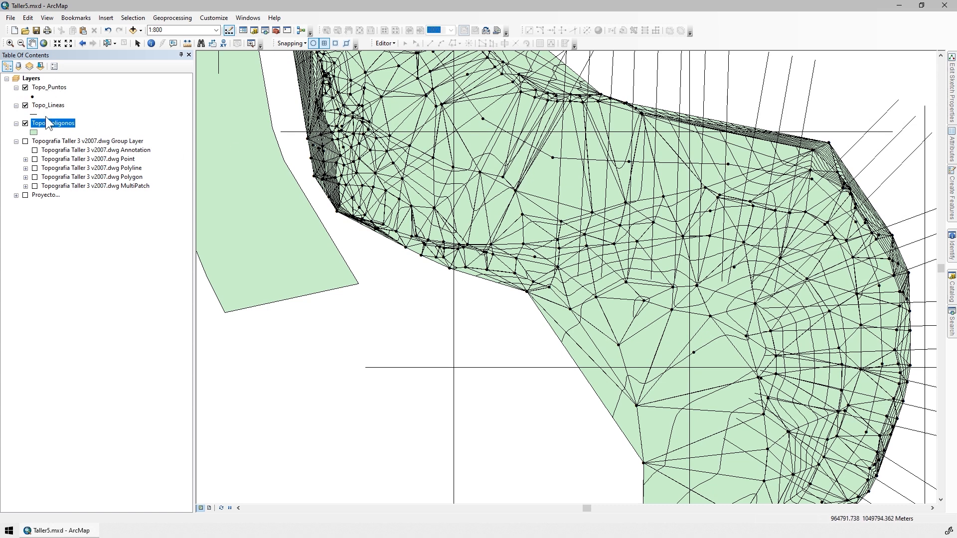
Expand the Proyecto group to list its layers and collapse the drawing's group layer
{"action": "left_click", "coordinate": [16, 195]}
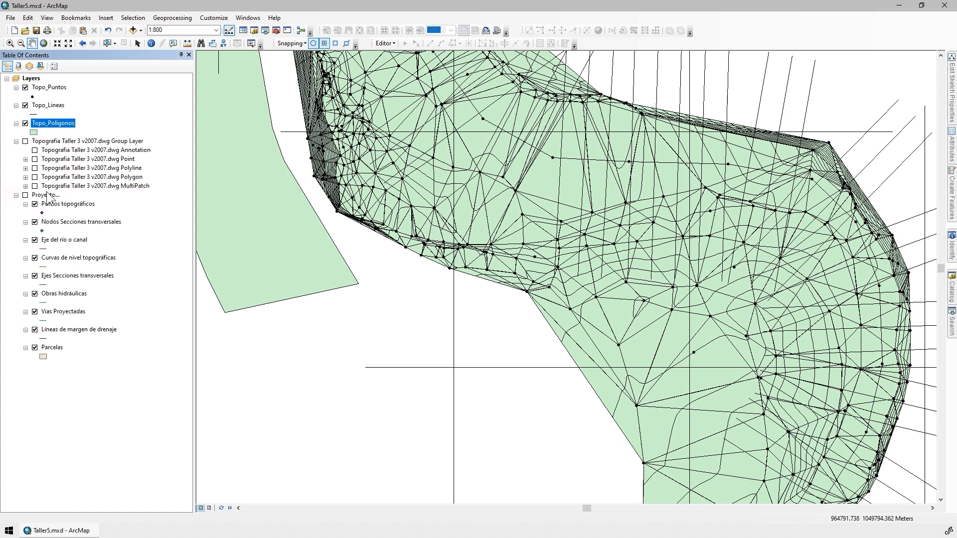
{"action": "left_click", "coordinate": [16, 142]}
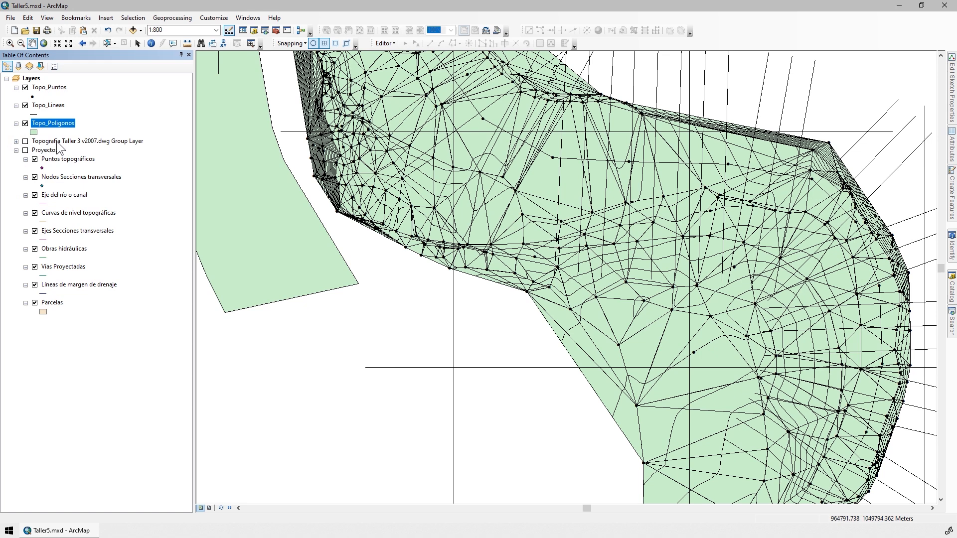
{"action": "left_click", "coordinate": [77, 141]}
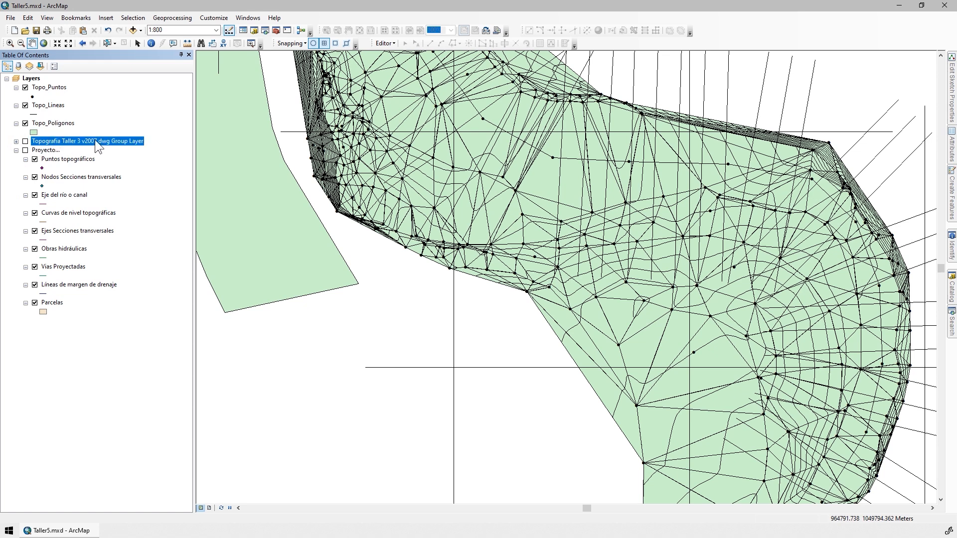
Group Topo_Puntos, Topo_Lineas and Topo_Poligonos into a group layer named "SHP..." and save the map document
{"action": "left_click", "coordinate": [51, 88]}
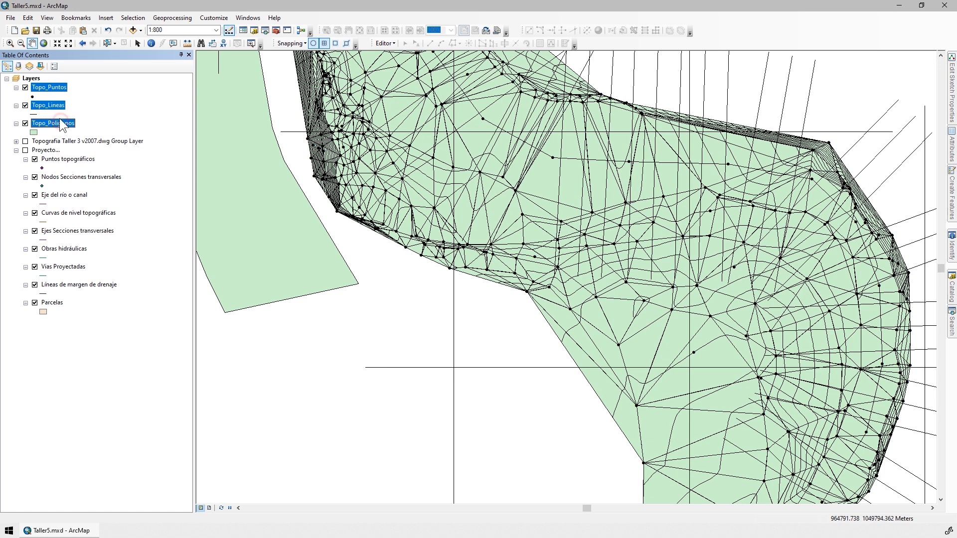
{"action": "right_click", "coordinate": [59, 122]}
{"action": "left_click", "coordinate": [93, 148]}
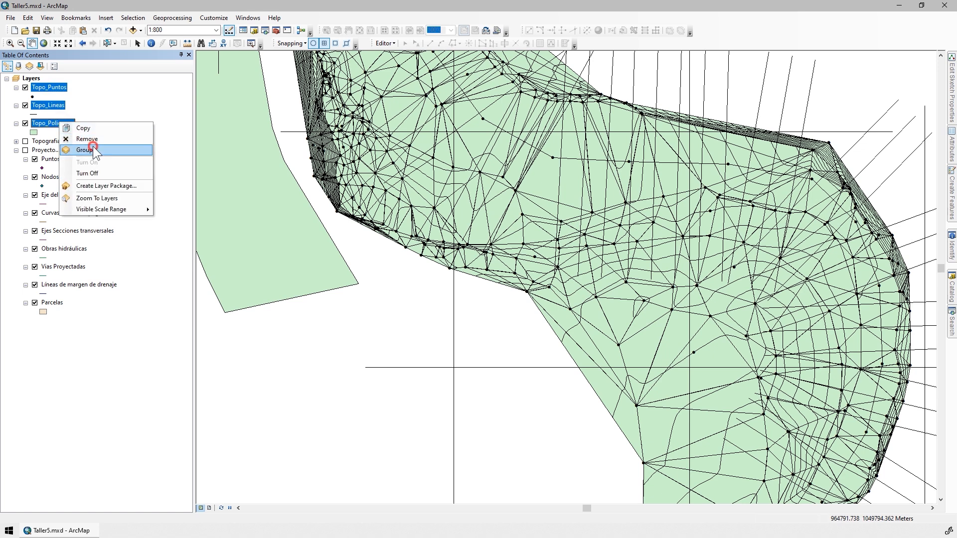
{"action": "key", "text": "F2"}
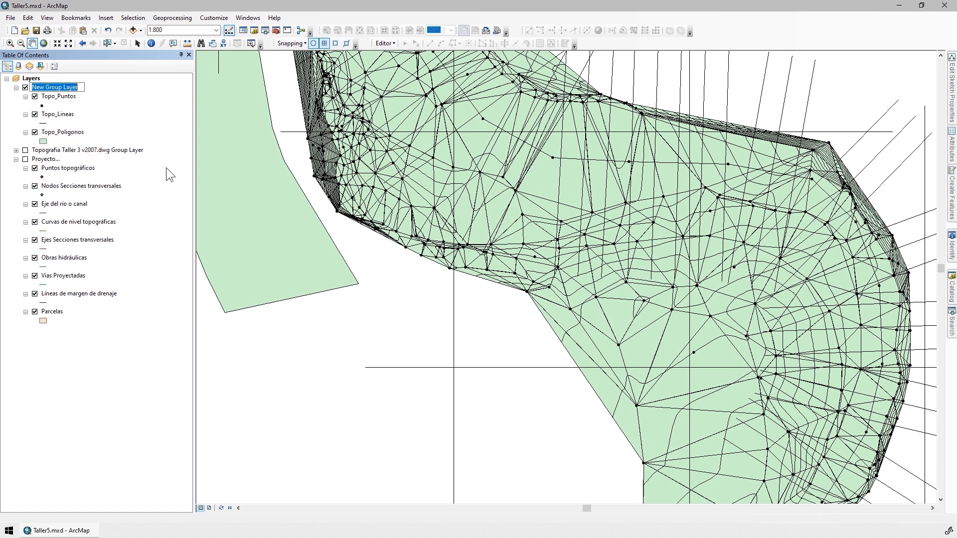
{"action": "type", "text": "SHP..."}
{"action": "key", "text": "Return"}
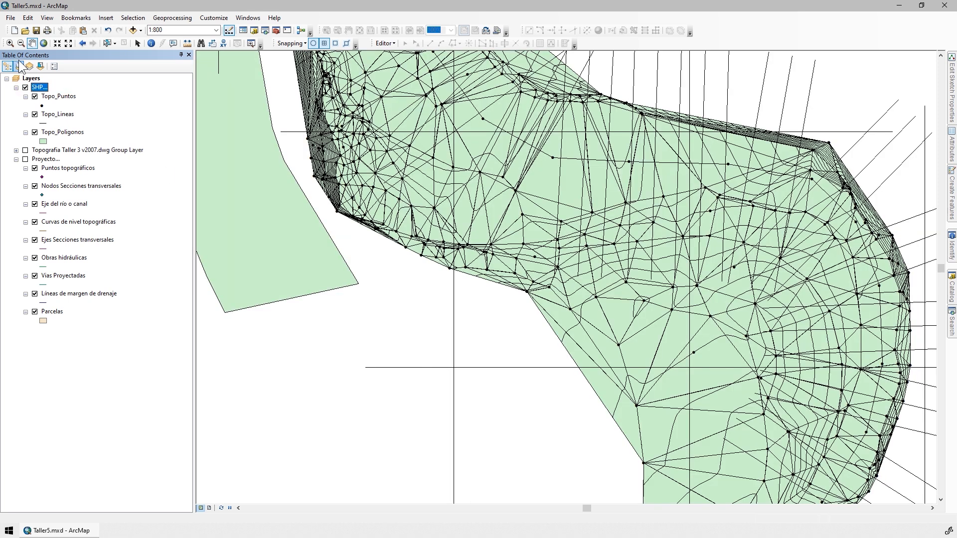
{"action": "left_click", "coordinate": [35, 30]}
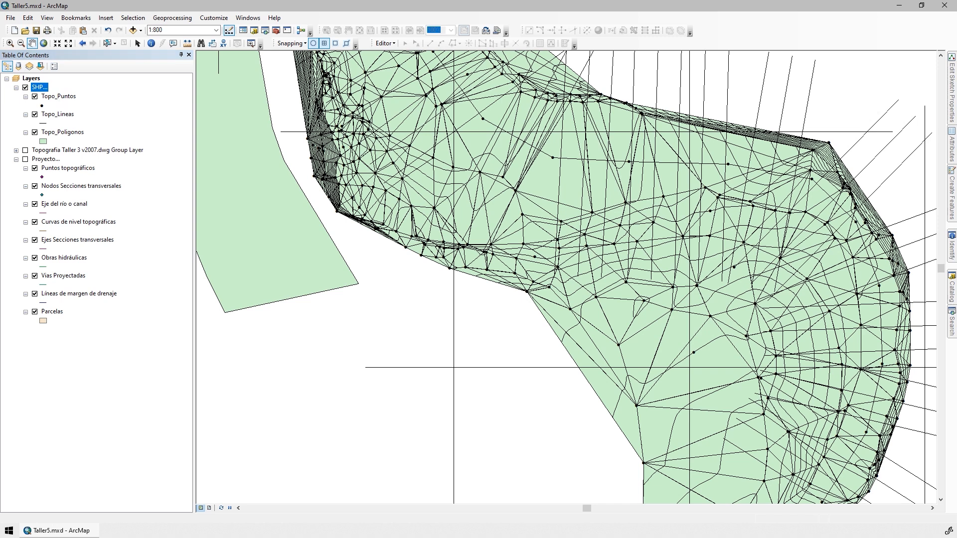
Review the projected and geographic coordinate systems in the source properties of the Topo_Puntos layer
{"action": "right_click", "coordinate": [65, 96]}
{"action": "left_click", "coordinate": [103, 291]}
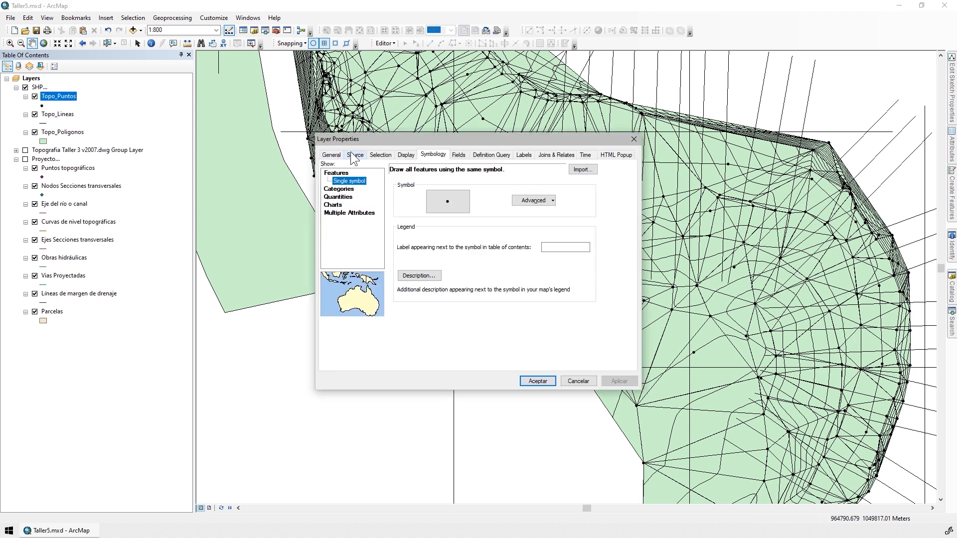
{"action": "left_click", "coordinate": [355, 155]}
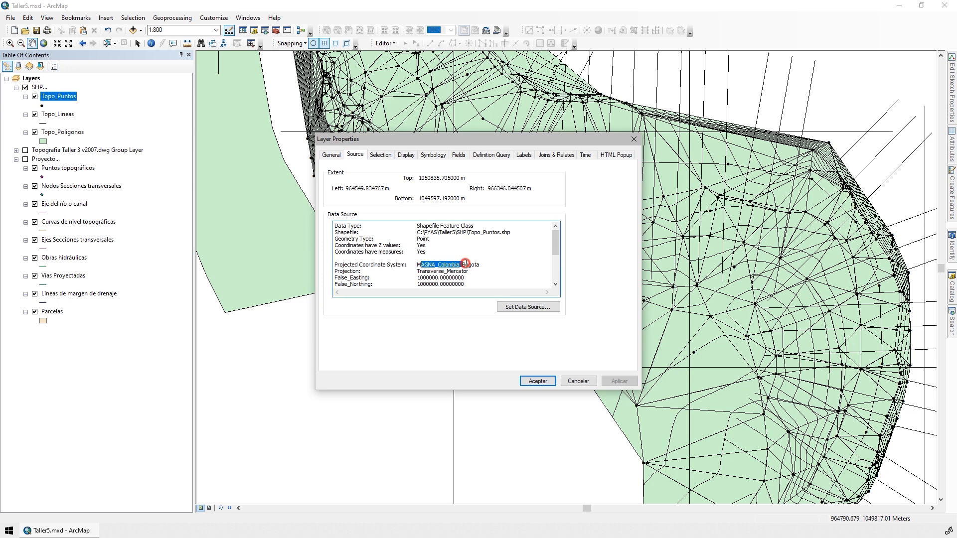
{"action": "left_click", "coordinate": [556, 262]}
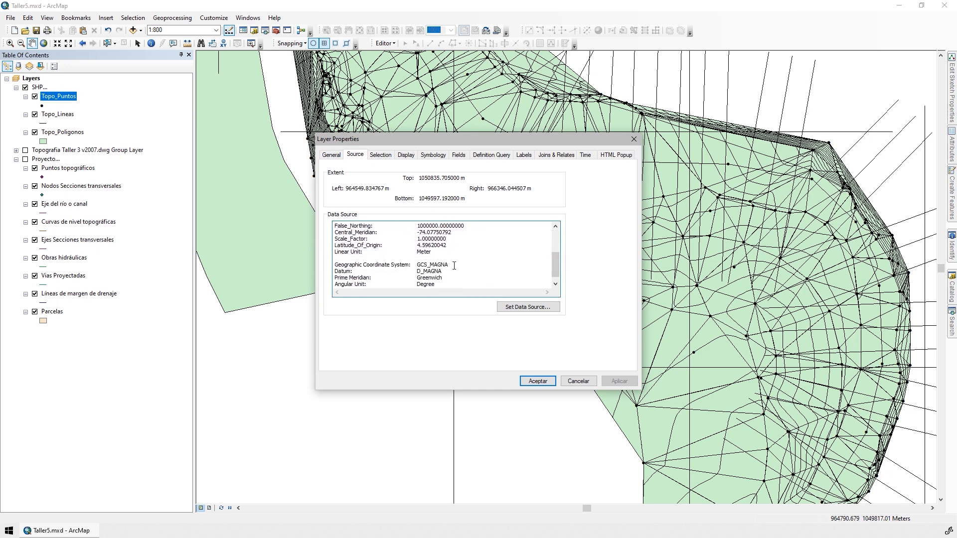
{"action": "left_click_drag", "start_coordinate": [449, 265], "coordinate": [425, 265]}
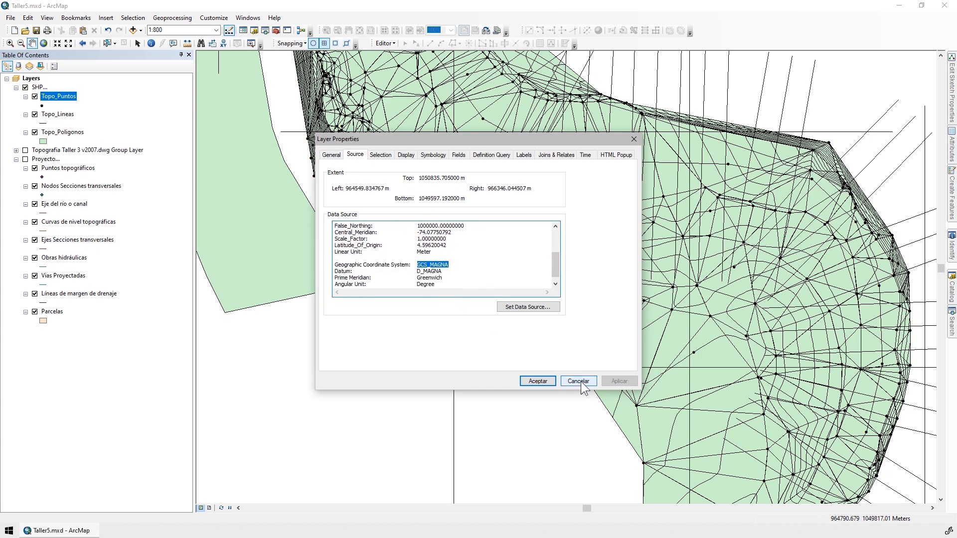